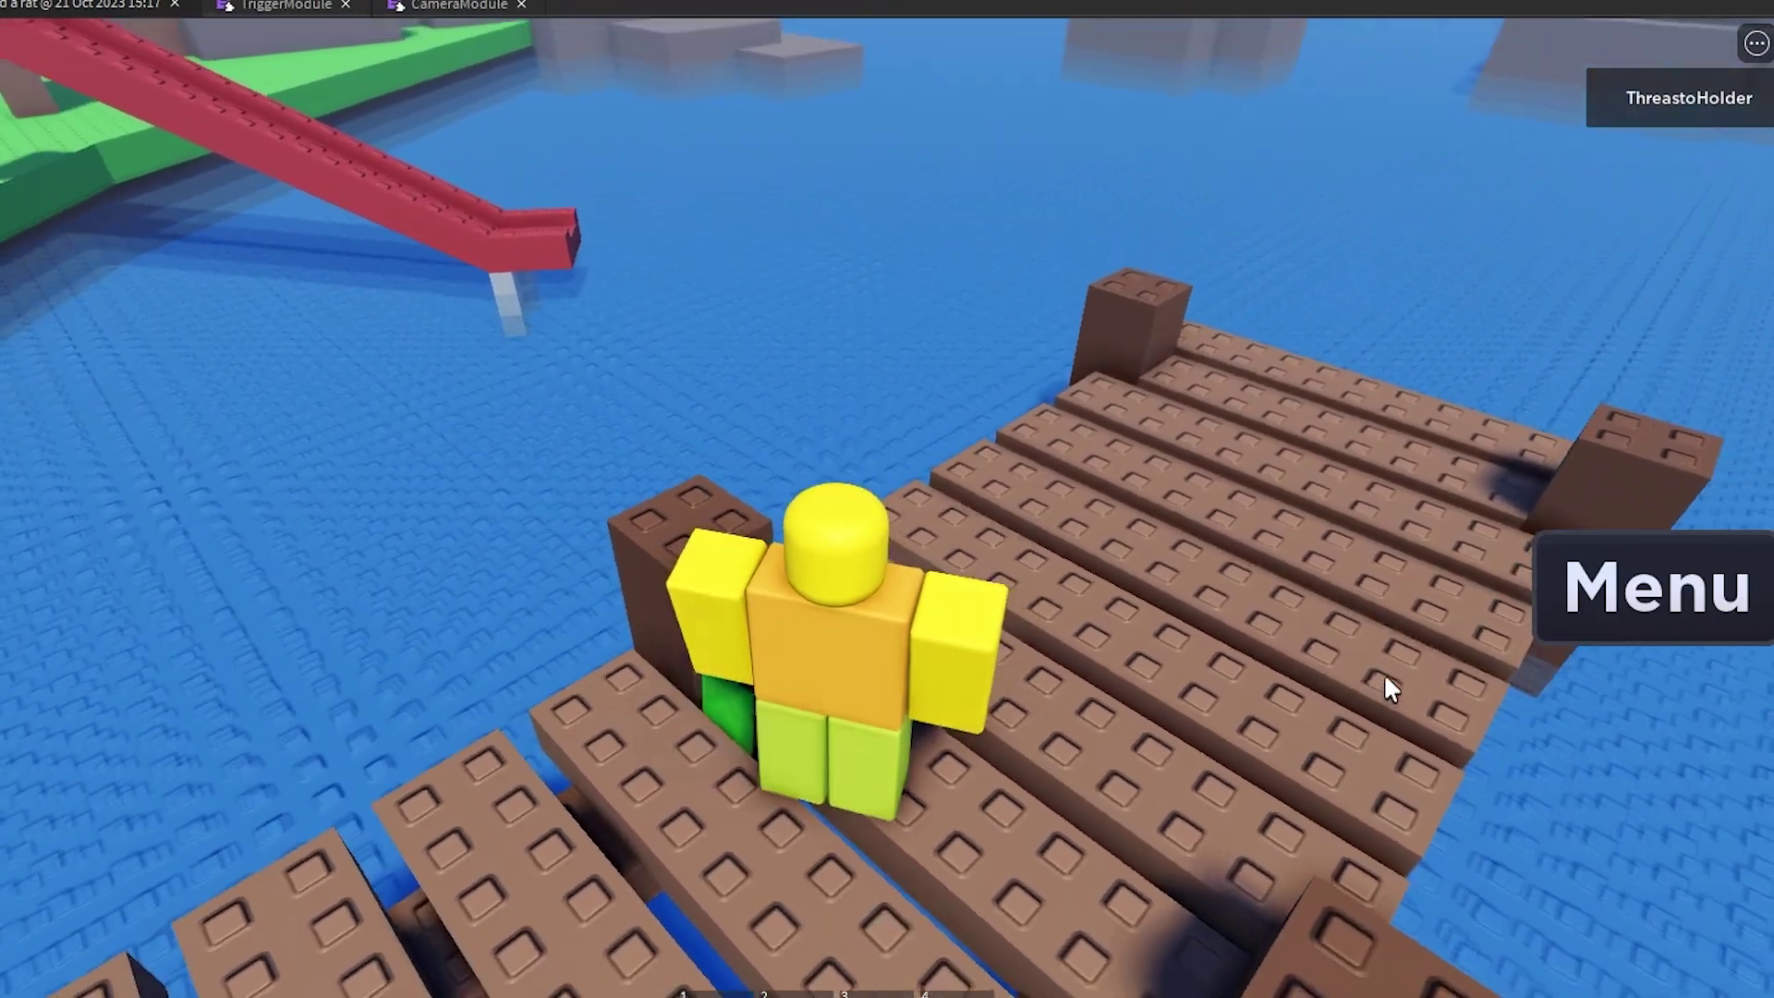
Step: Pick up the Money on the dock for a $2 balance and keep walking
{"action": "key", "text": "e"}
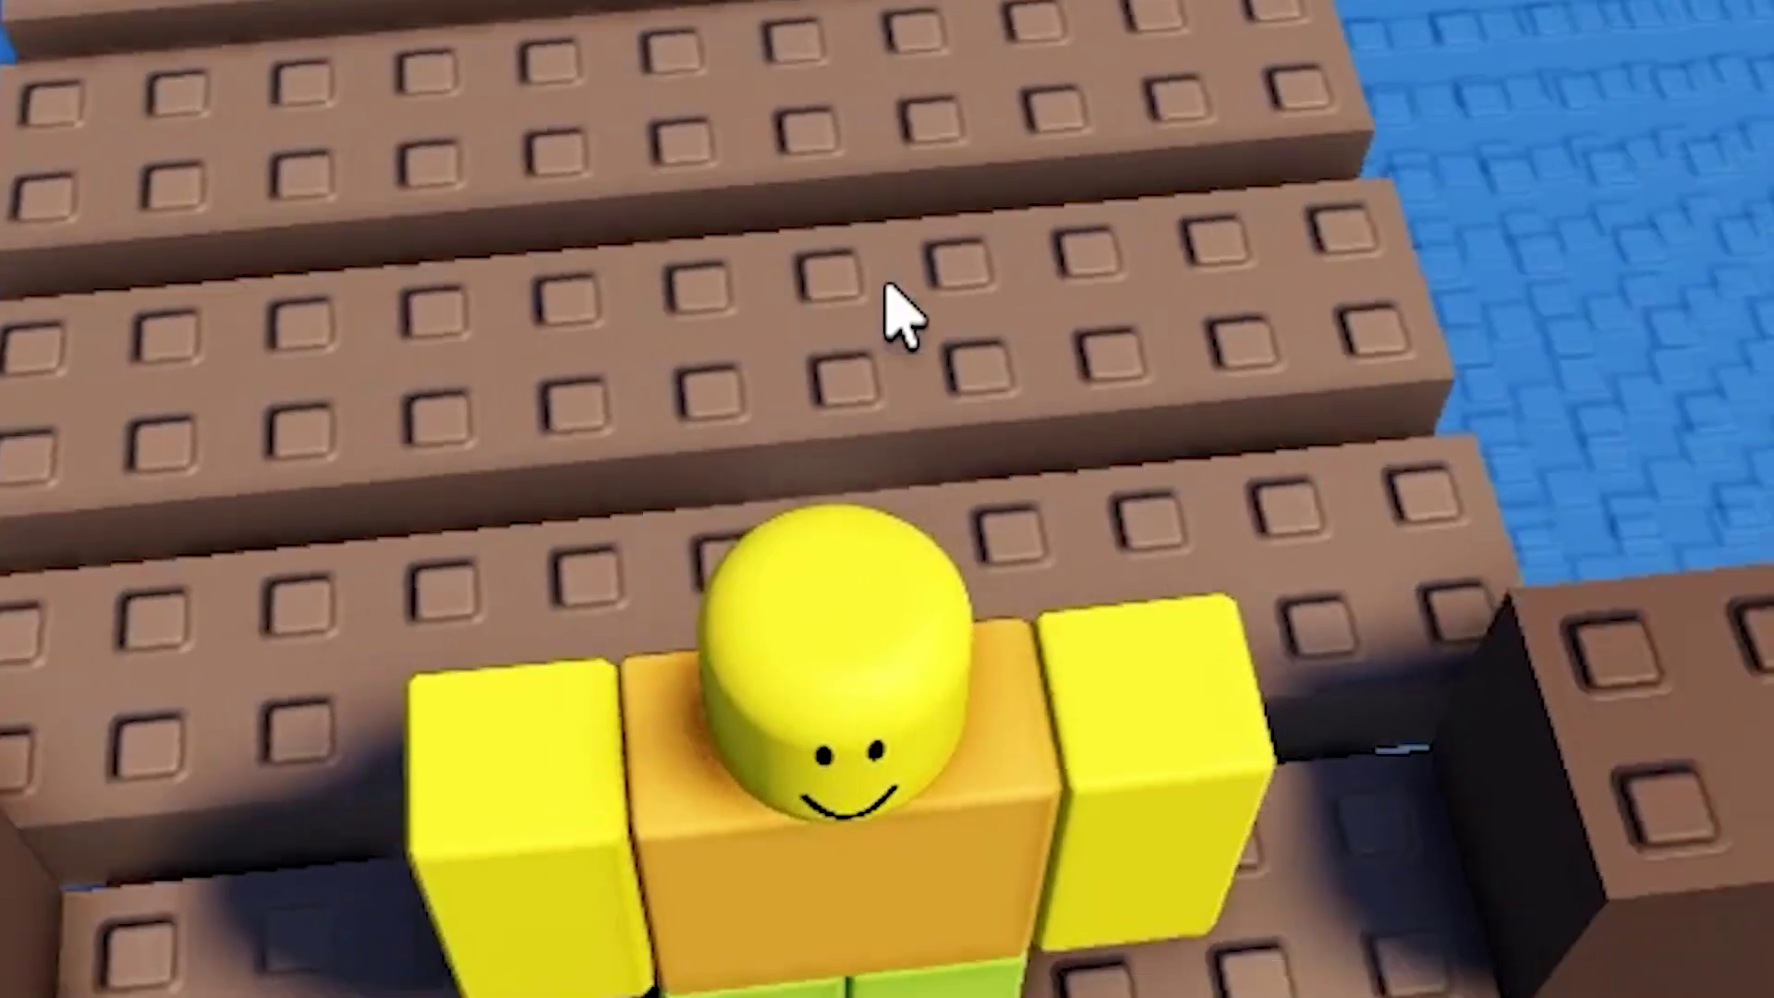
{"action": "key", "text": "w"}
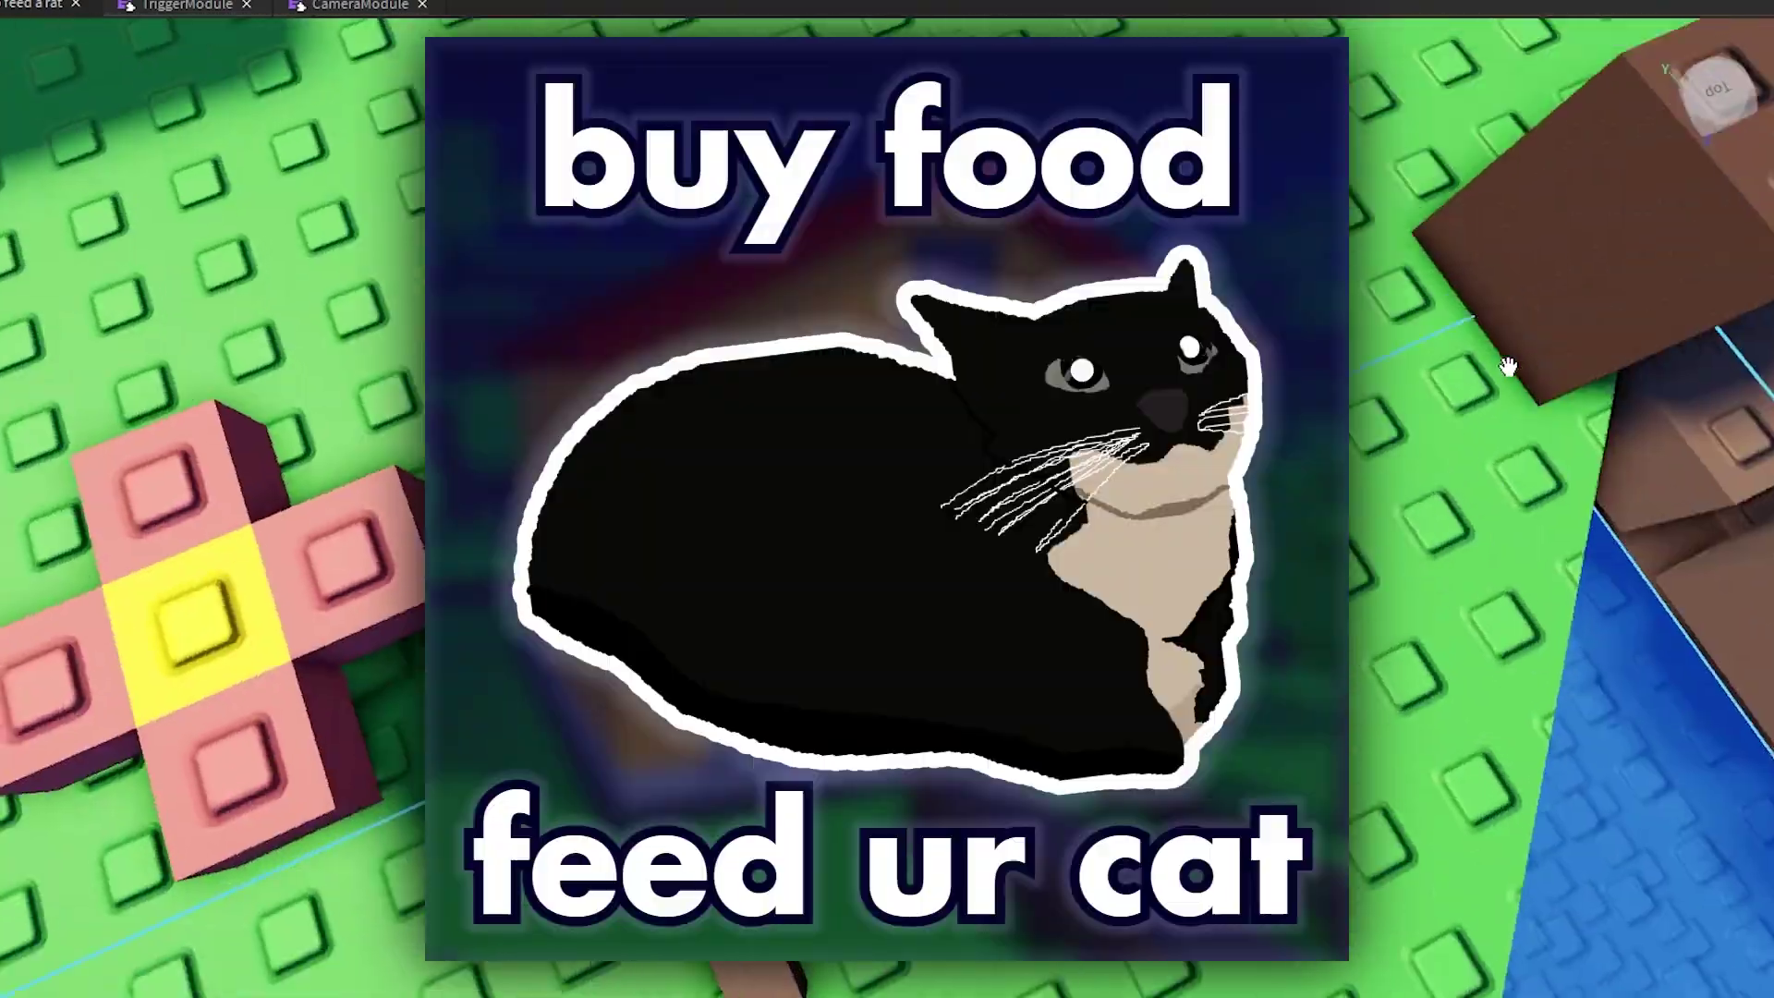
Step: Focus on the Fish tool and orbit around the fish and fishing rod models
{"action": "right_click_drag", "start_coordinate": [1509, 368], "coordinate": [1509, 367]}
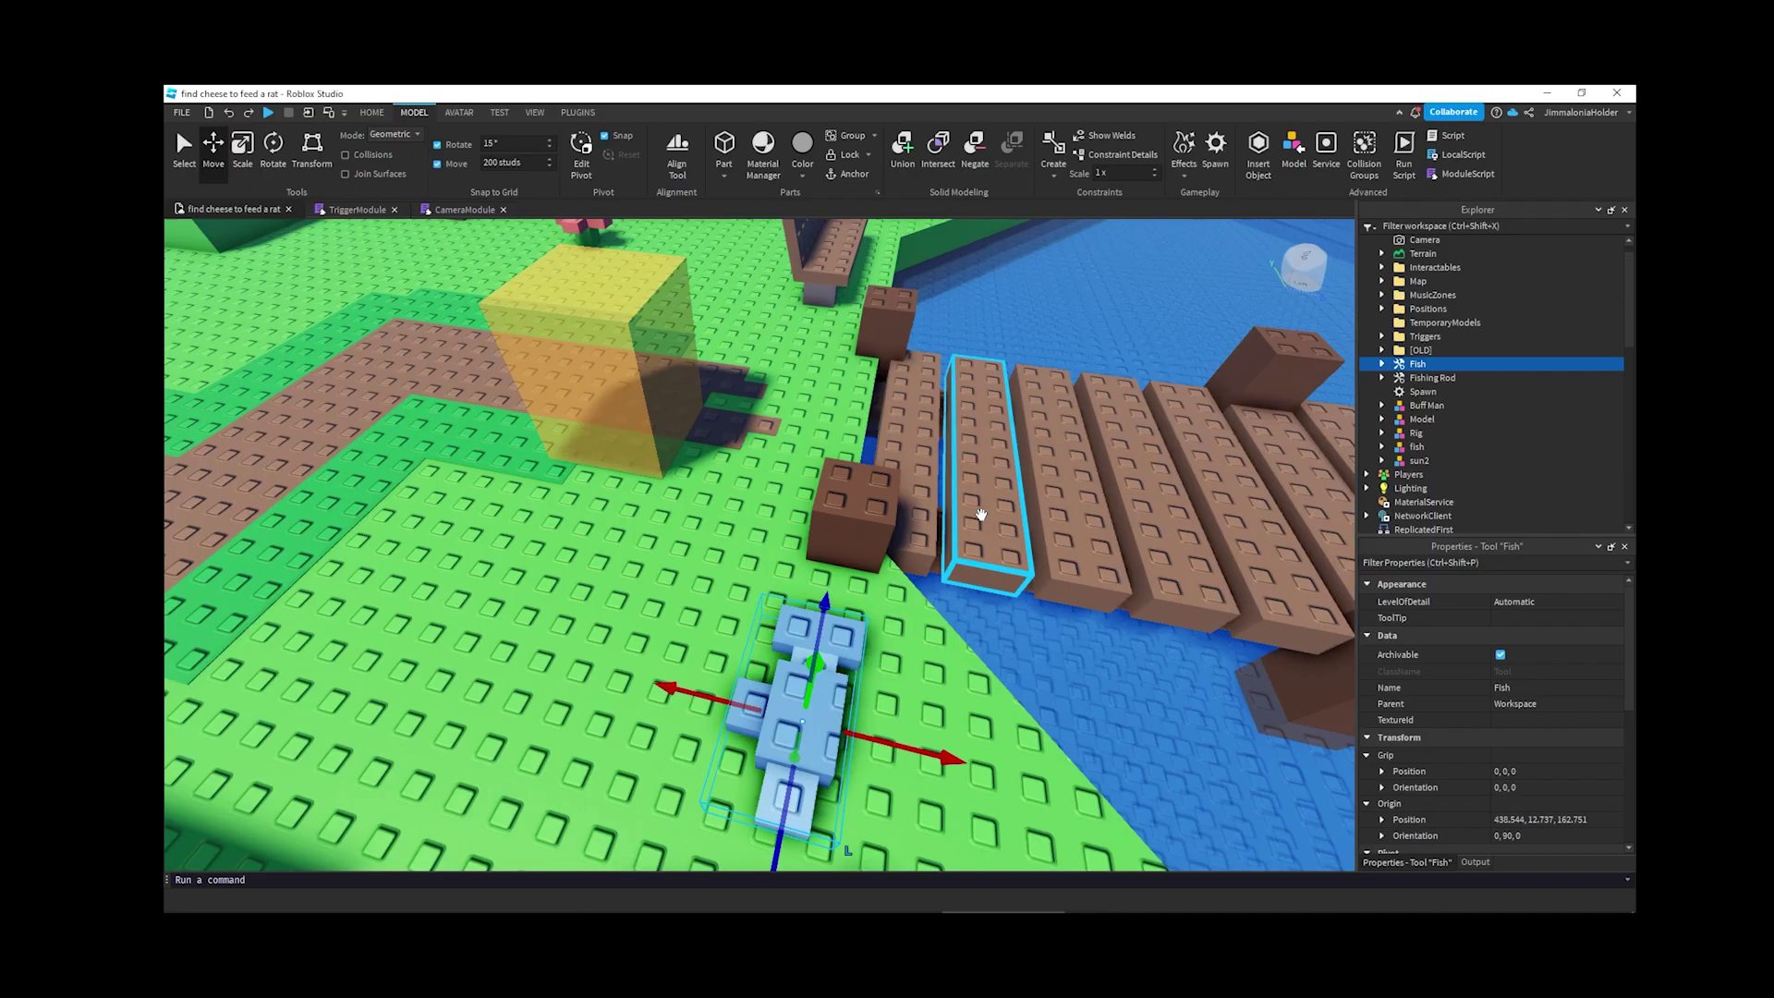
{"action": "key", "text": "f"}
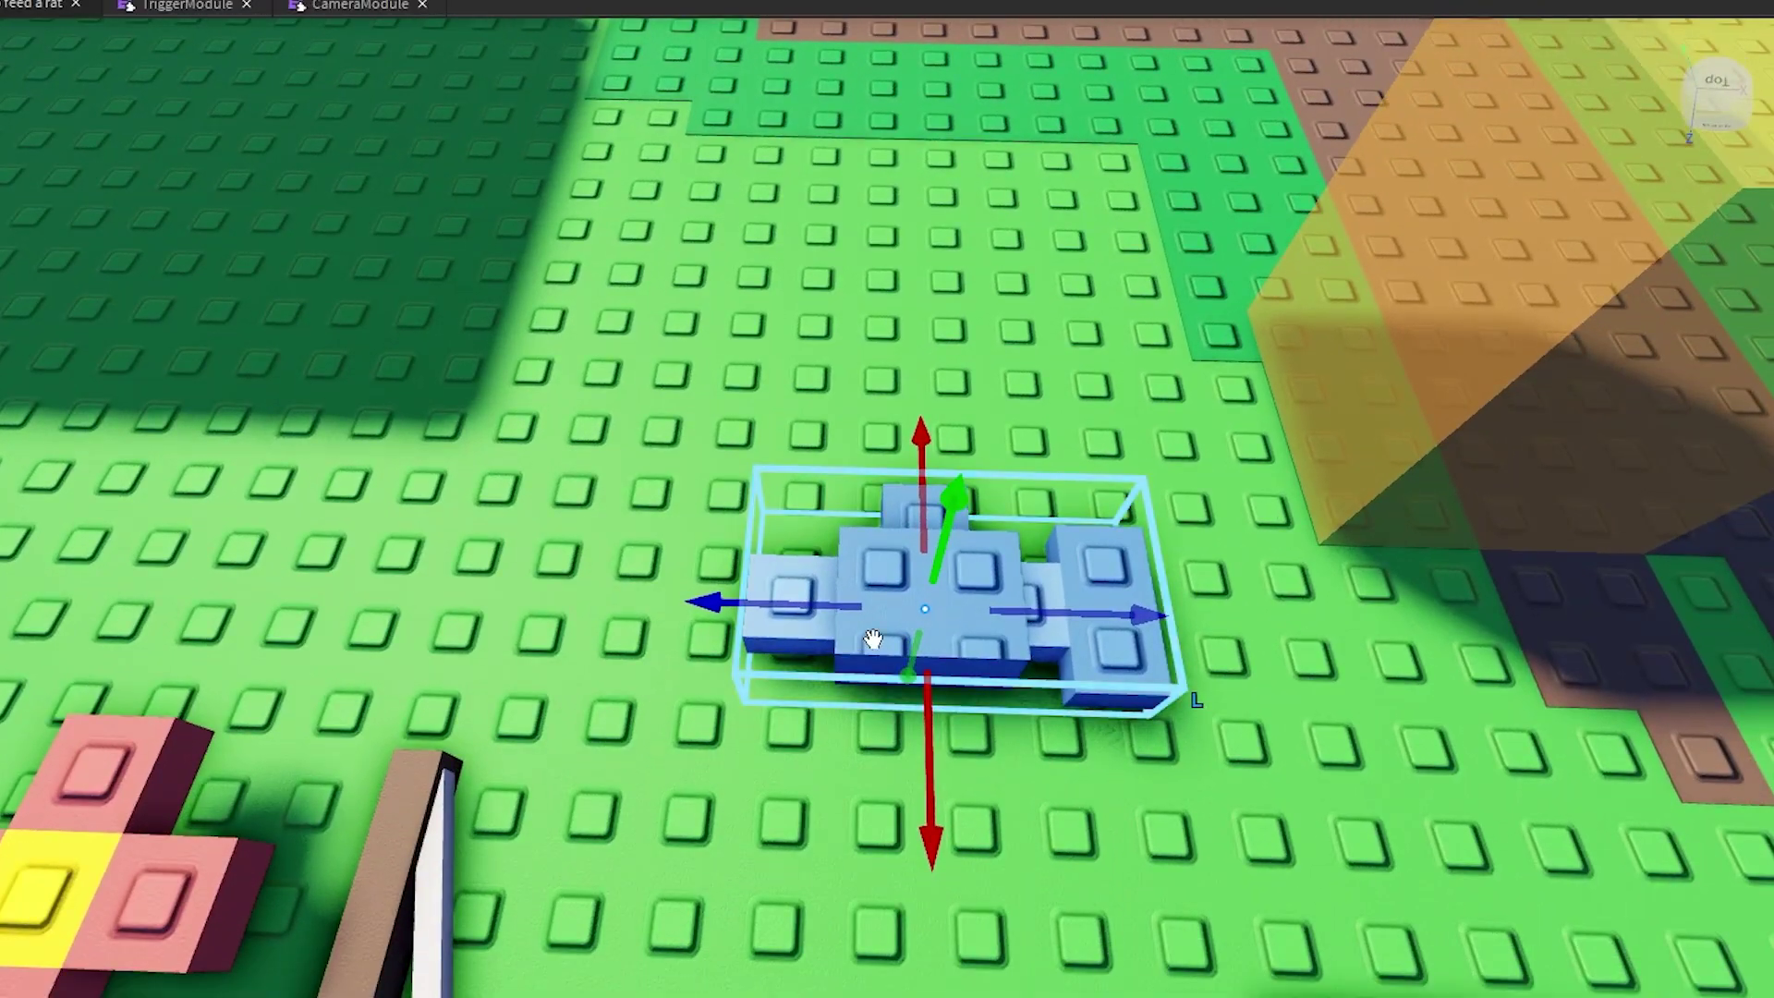
{"action": "right_click_drag", "start_coordinate": [872, 639], "coordinate": [958, 572]}
{"action": "right_click_drag", "start_coordinate": [754, 557], "coordinate": [855, 446]}
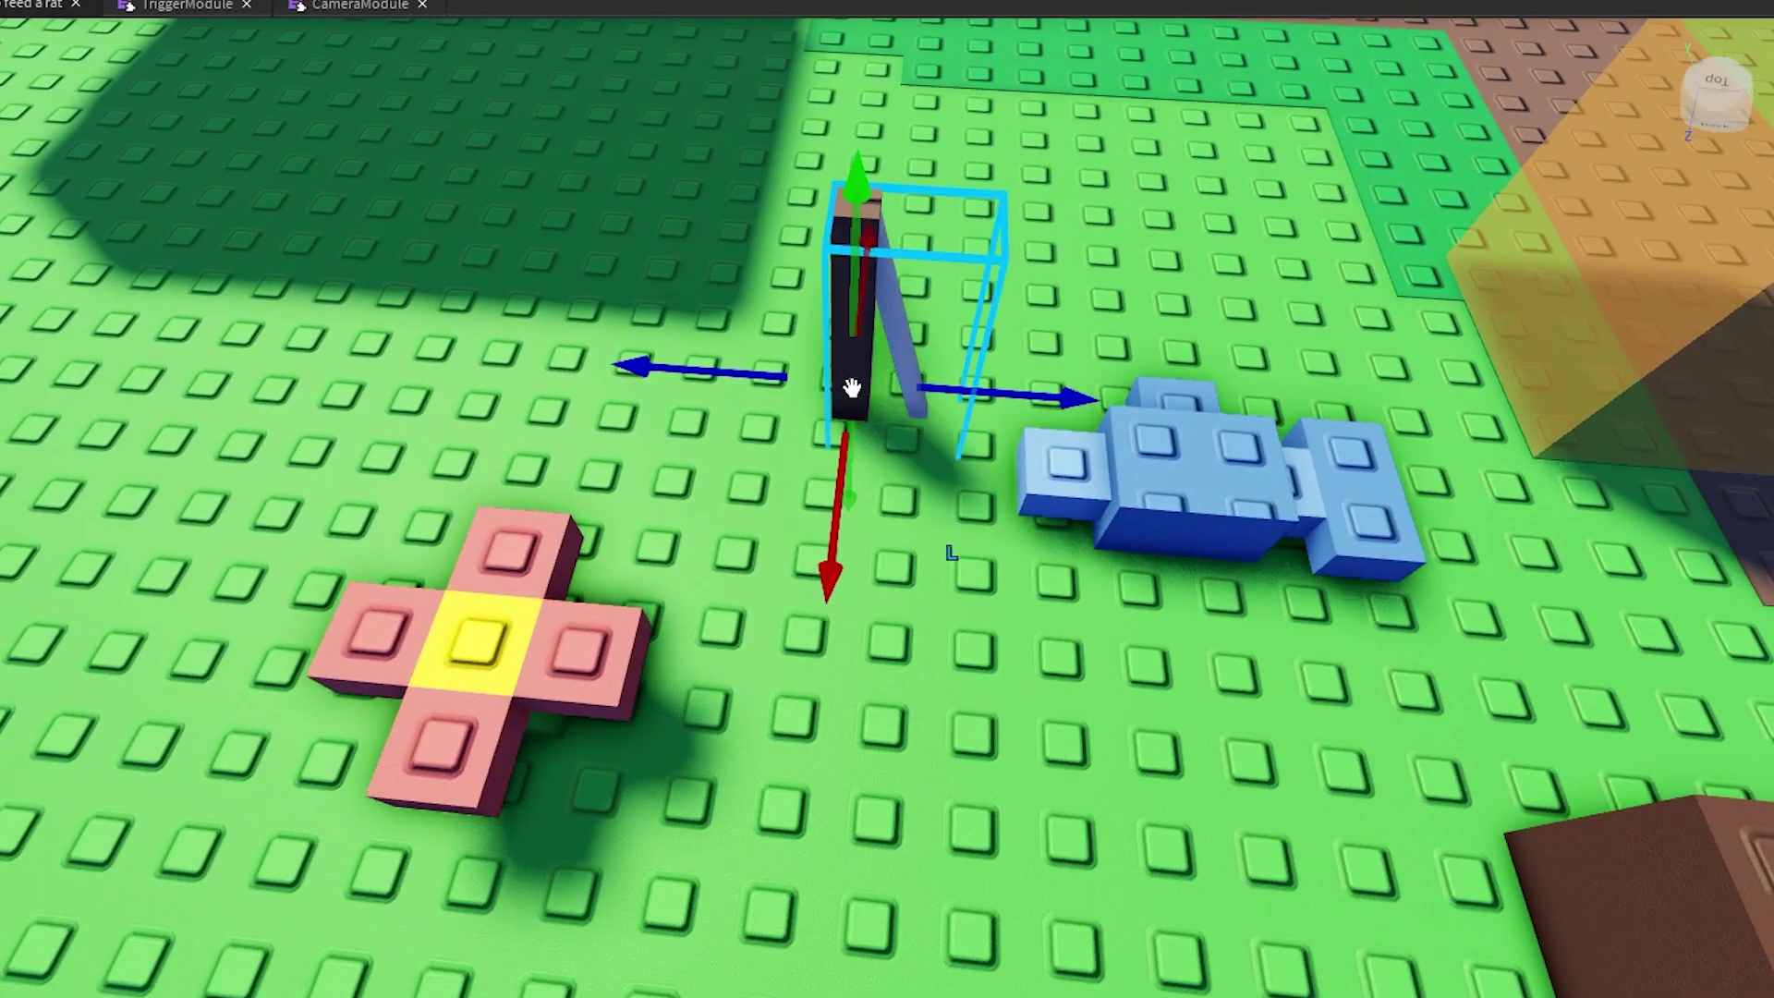
{"action": "right_click_drag", "start_coordinate": [818, 523], "coordinate": [870, 488]}
{"action": "scroll", "coordinate": [1068, 538], "scroll_direction": "up", "scroll_amount": 3}
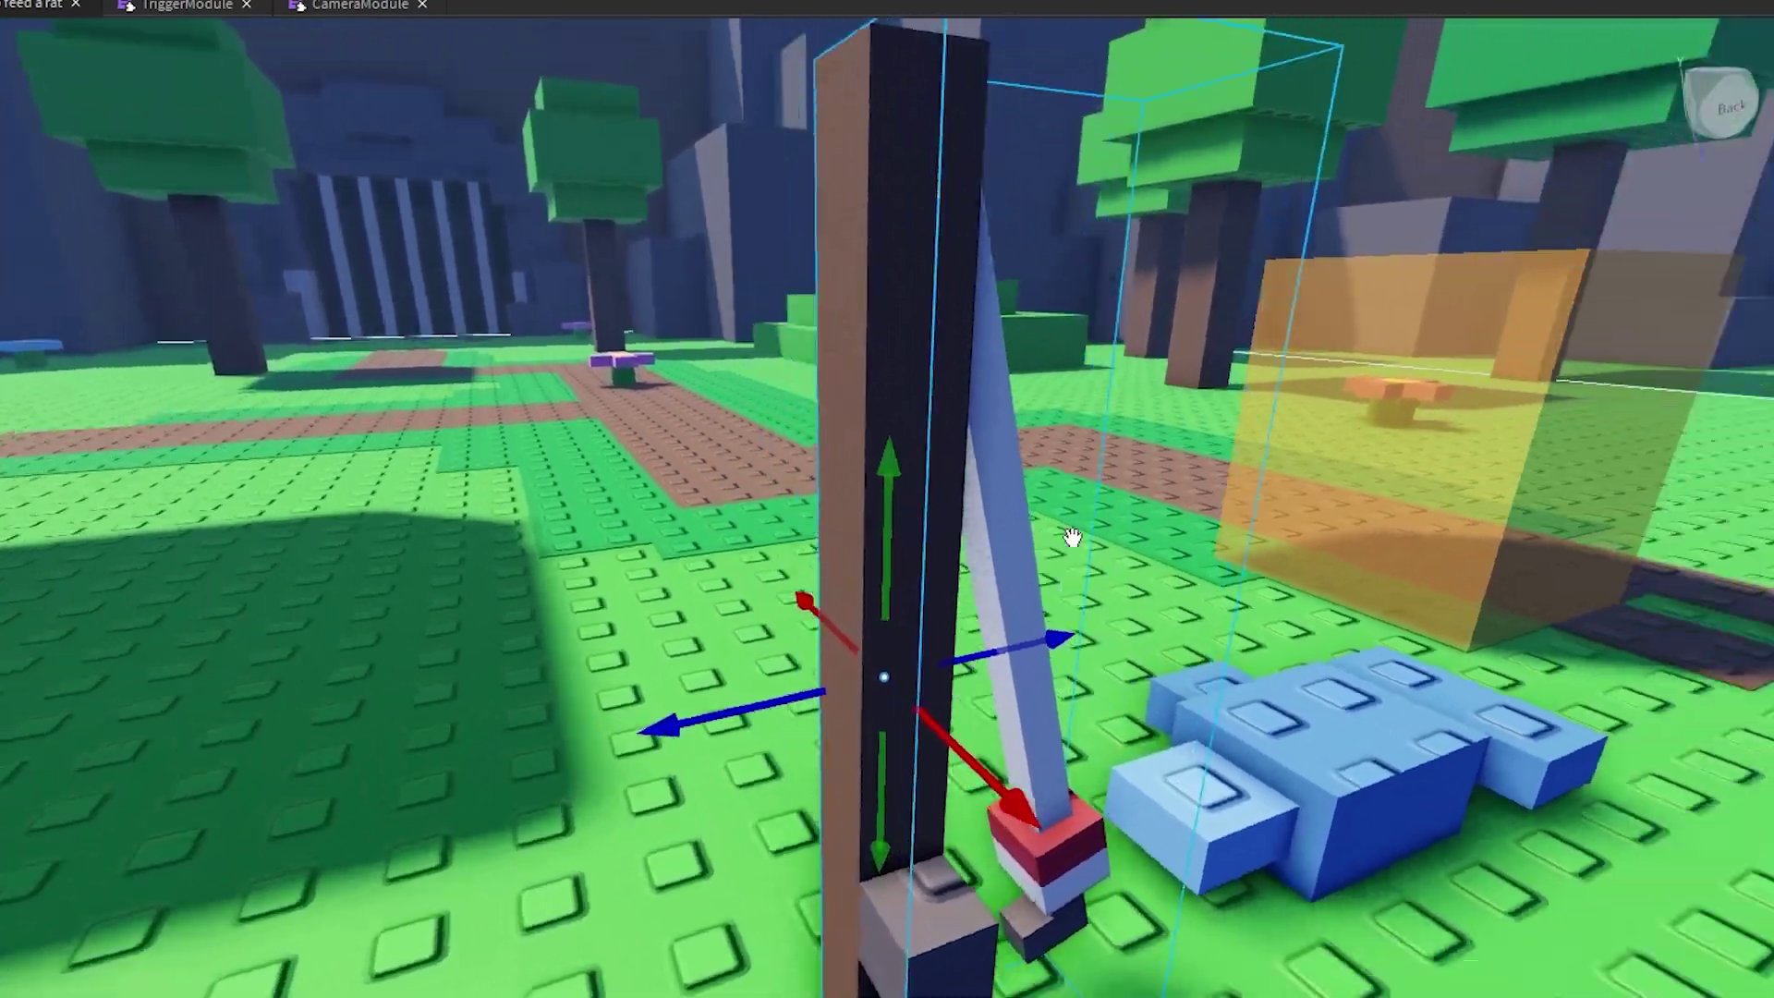
{"action": "mouse_move", "coordinate": [1069, 538]}
{"action": "right_mouse_down"}
{"action": "mouse_move", "coordinate": [882, 868]}
{"action": "mouse_move", "coordinate": [873, 819]}
{"action": "right_mouse_up"}
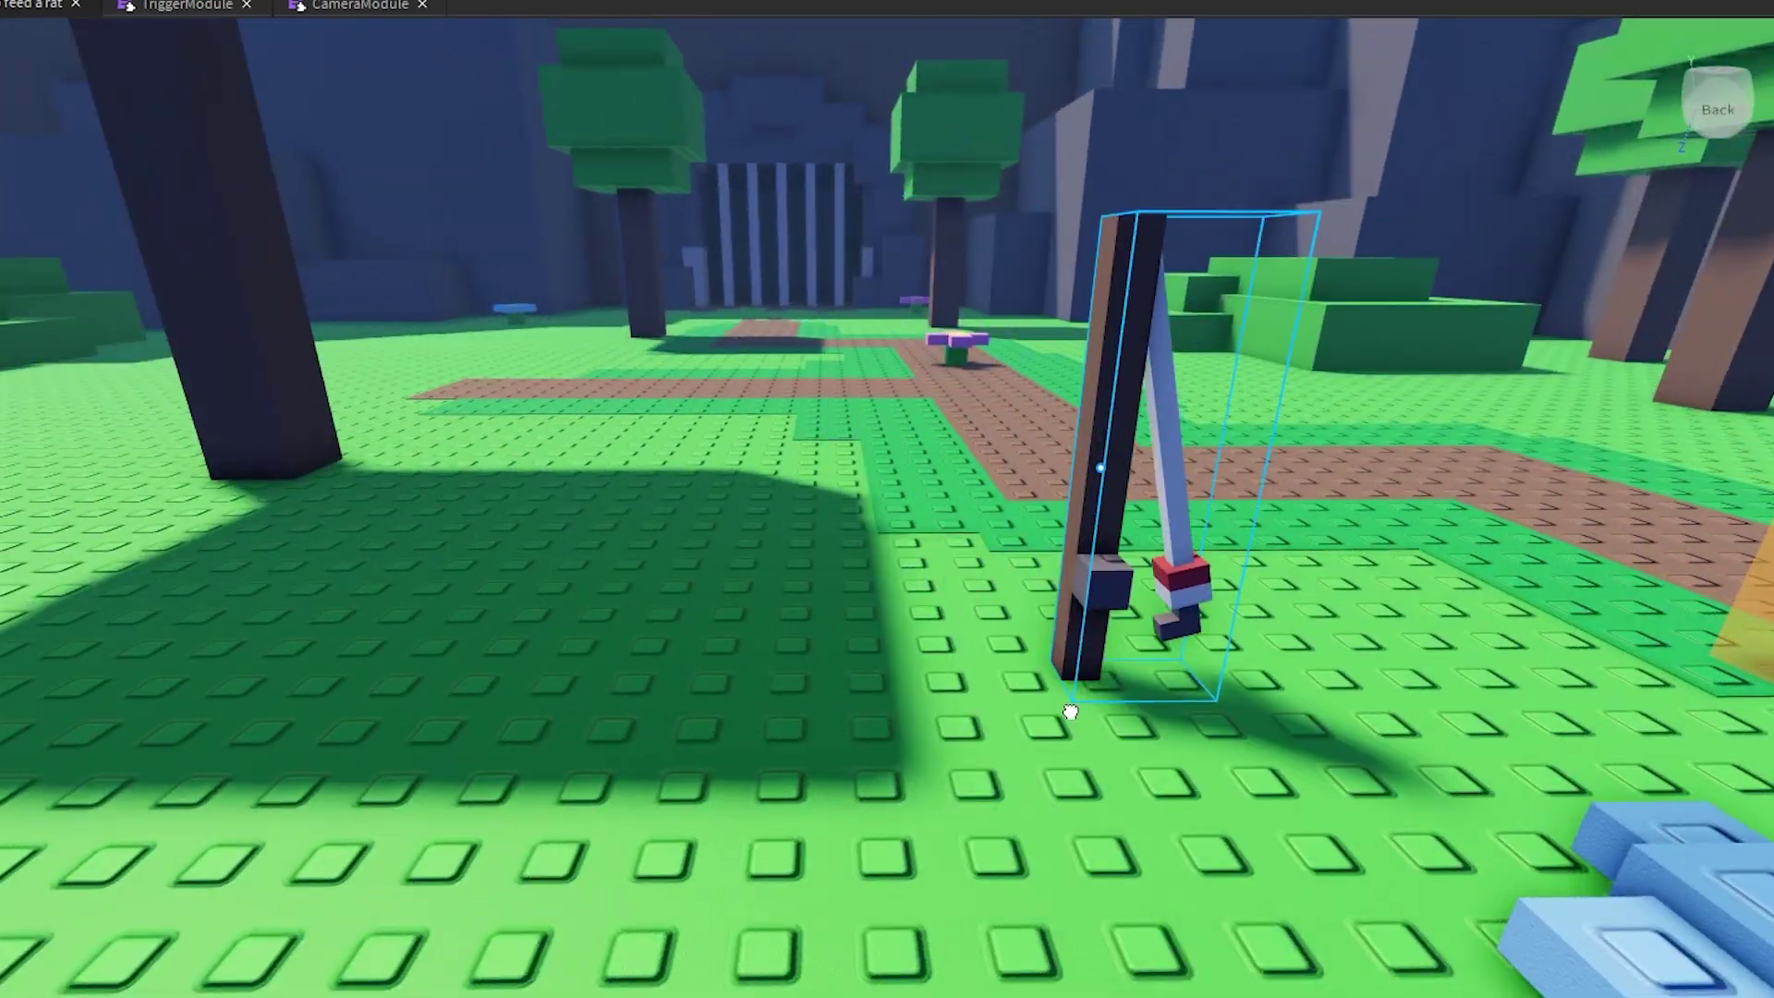
{"action": "mouse_move", "coordinate": [1070, 710]}
{"action": "right_mouse_down"}
{"action": "mouse_move", "coordinate": [1121, 734]}
{"action": "mouse_move", "coordinate": [932, 466]}
{"action": "right_mouse_up"}
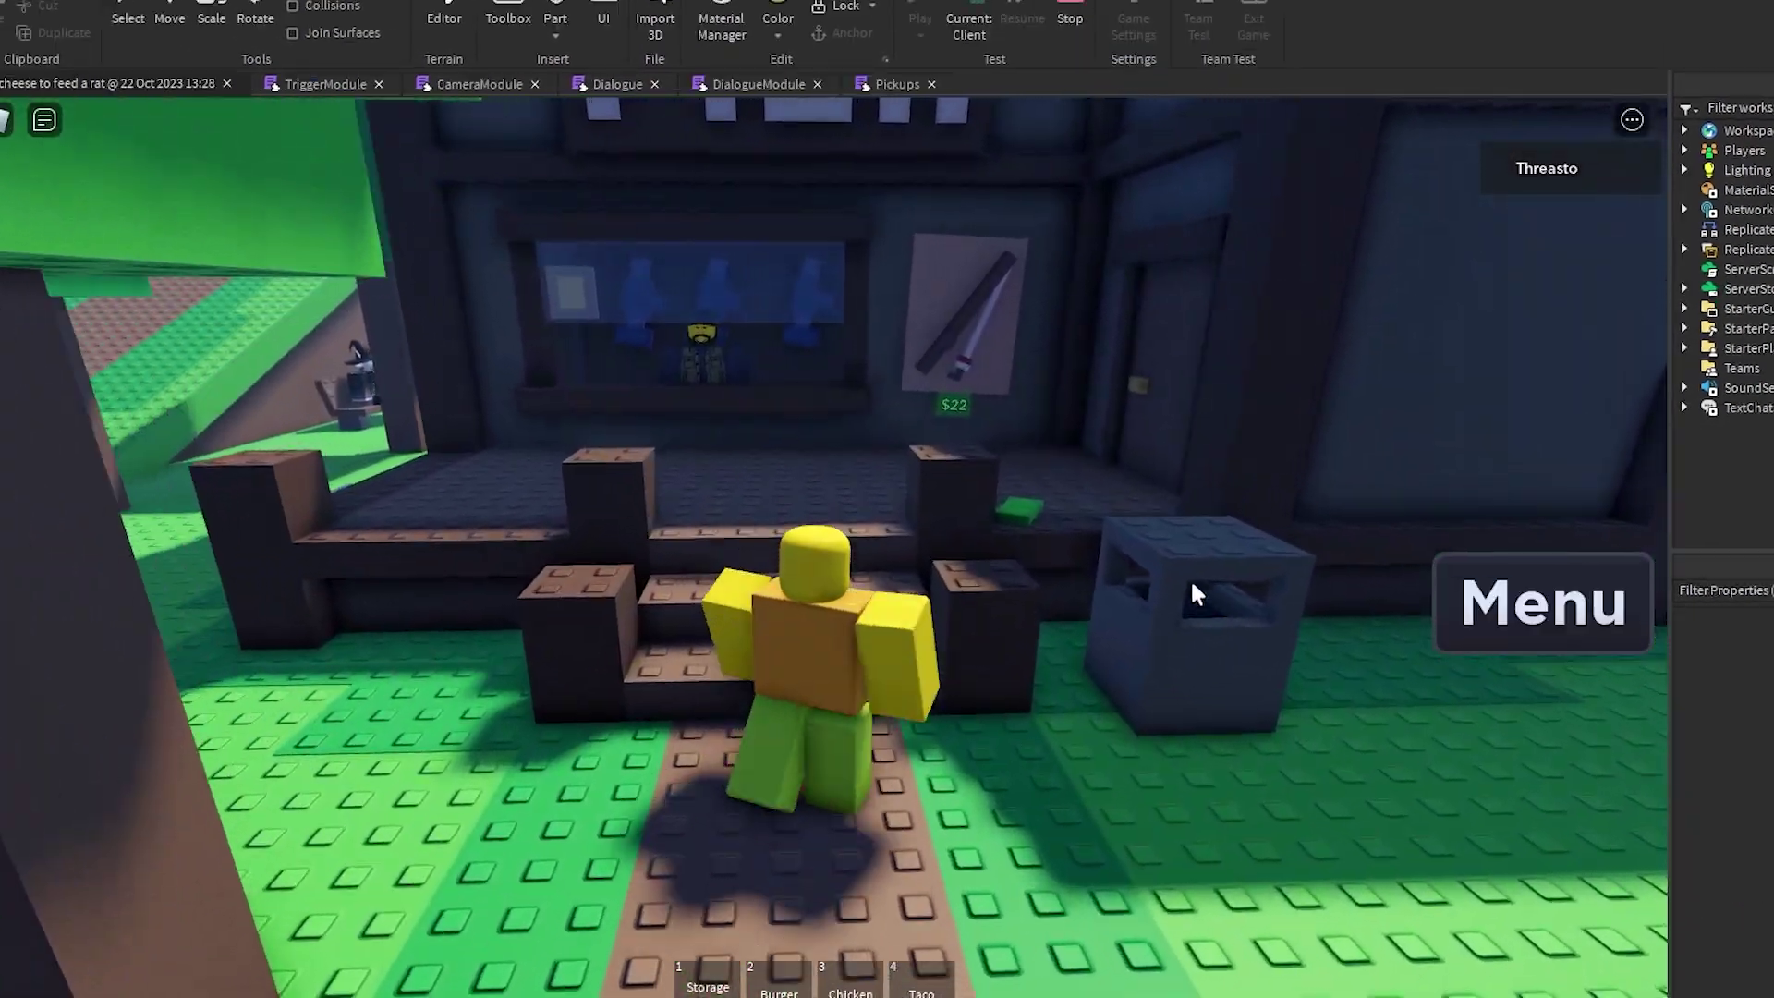
Step: Grab the money, talk to the Fisherman and try 'buy rod' twice
{"action": "key", "text": "e"}
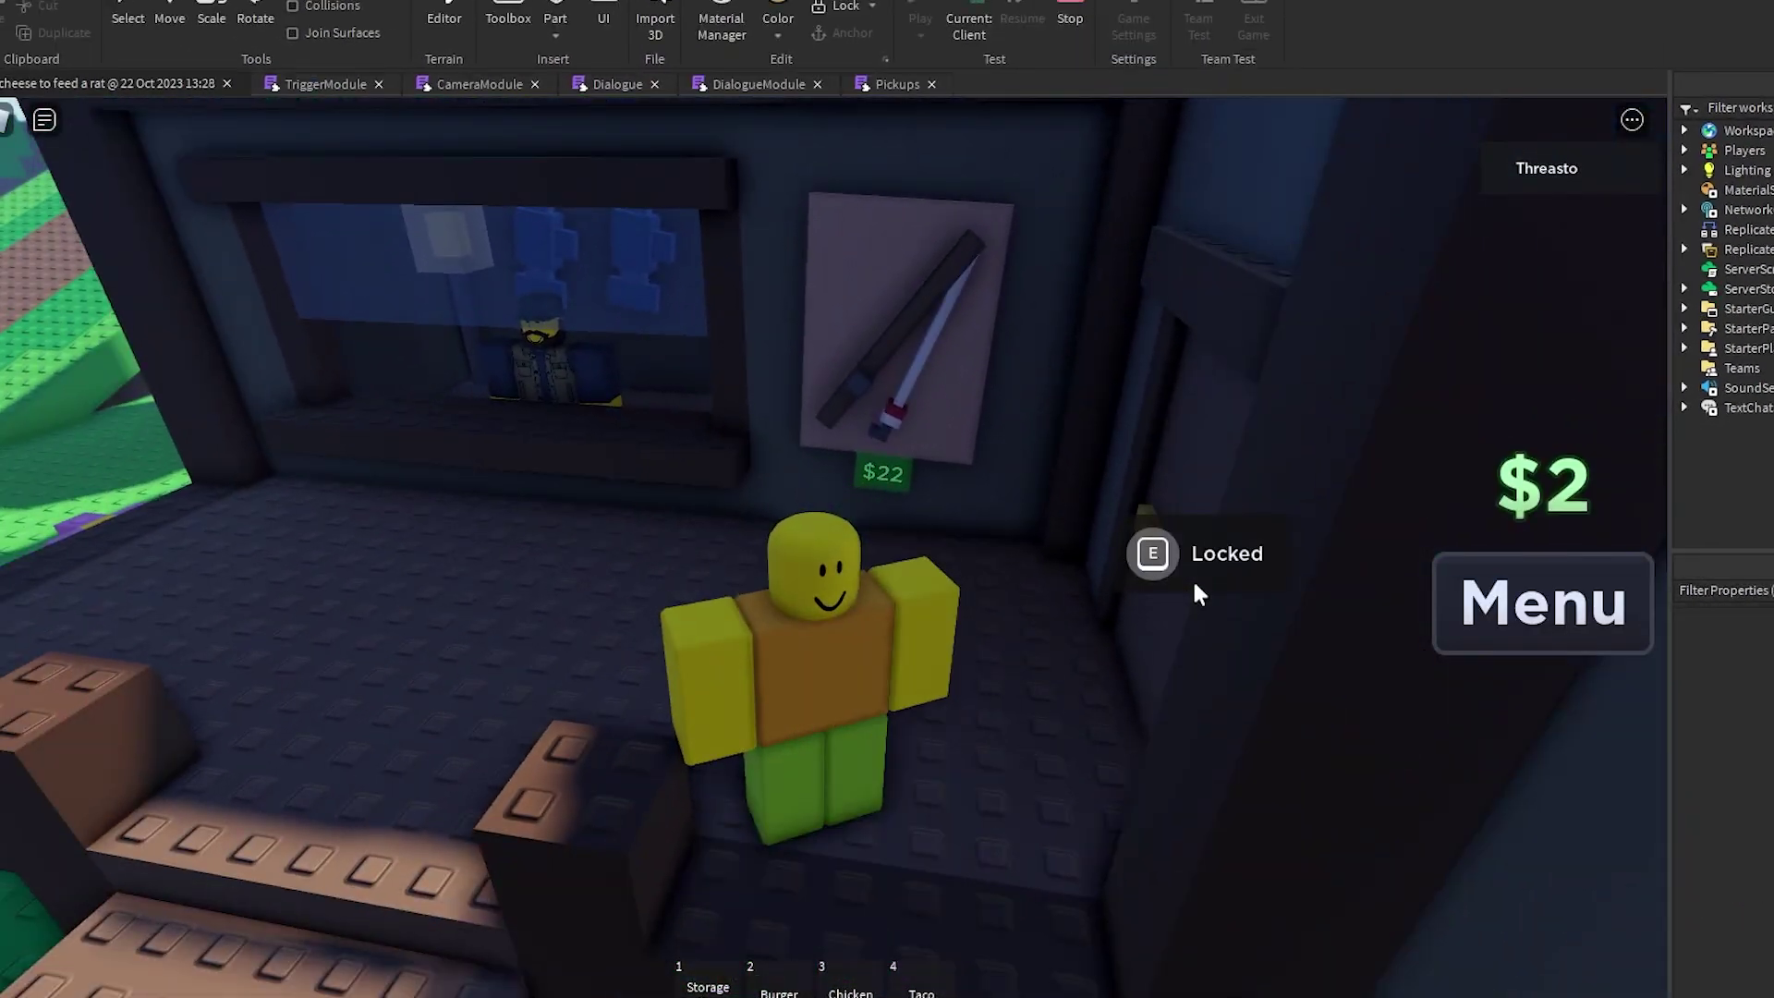
{"action": "key", "text": "w"}
{"action": "key", "text": "e"}
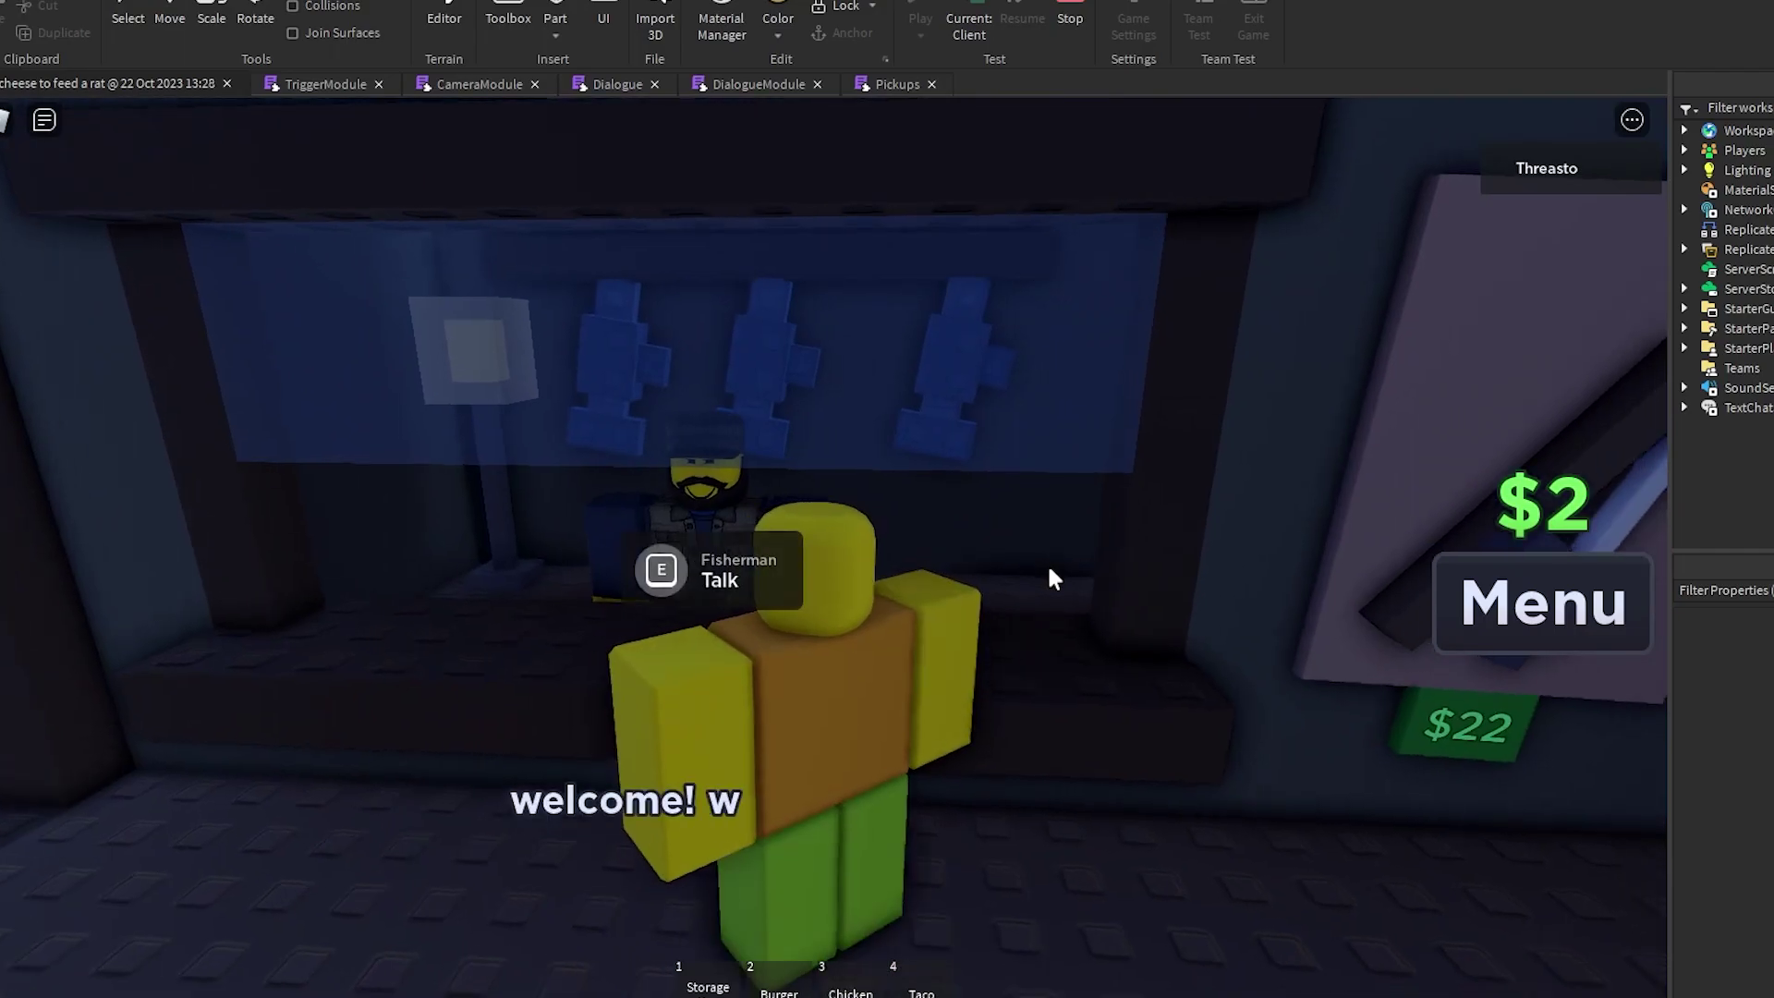
{"action": "left_click", "coordinate": [596, 880]}
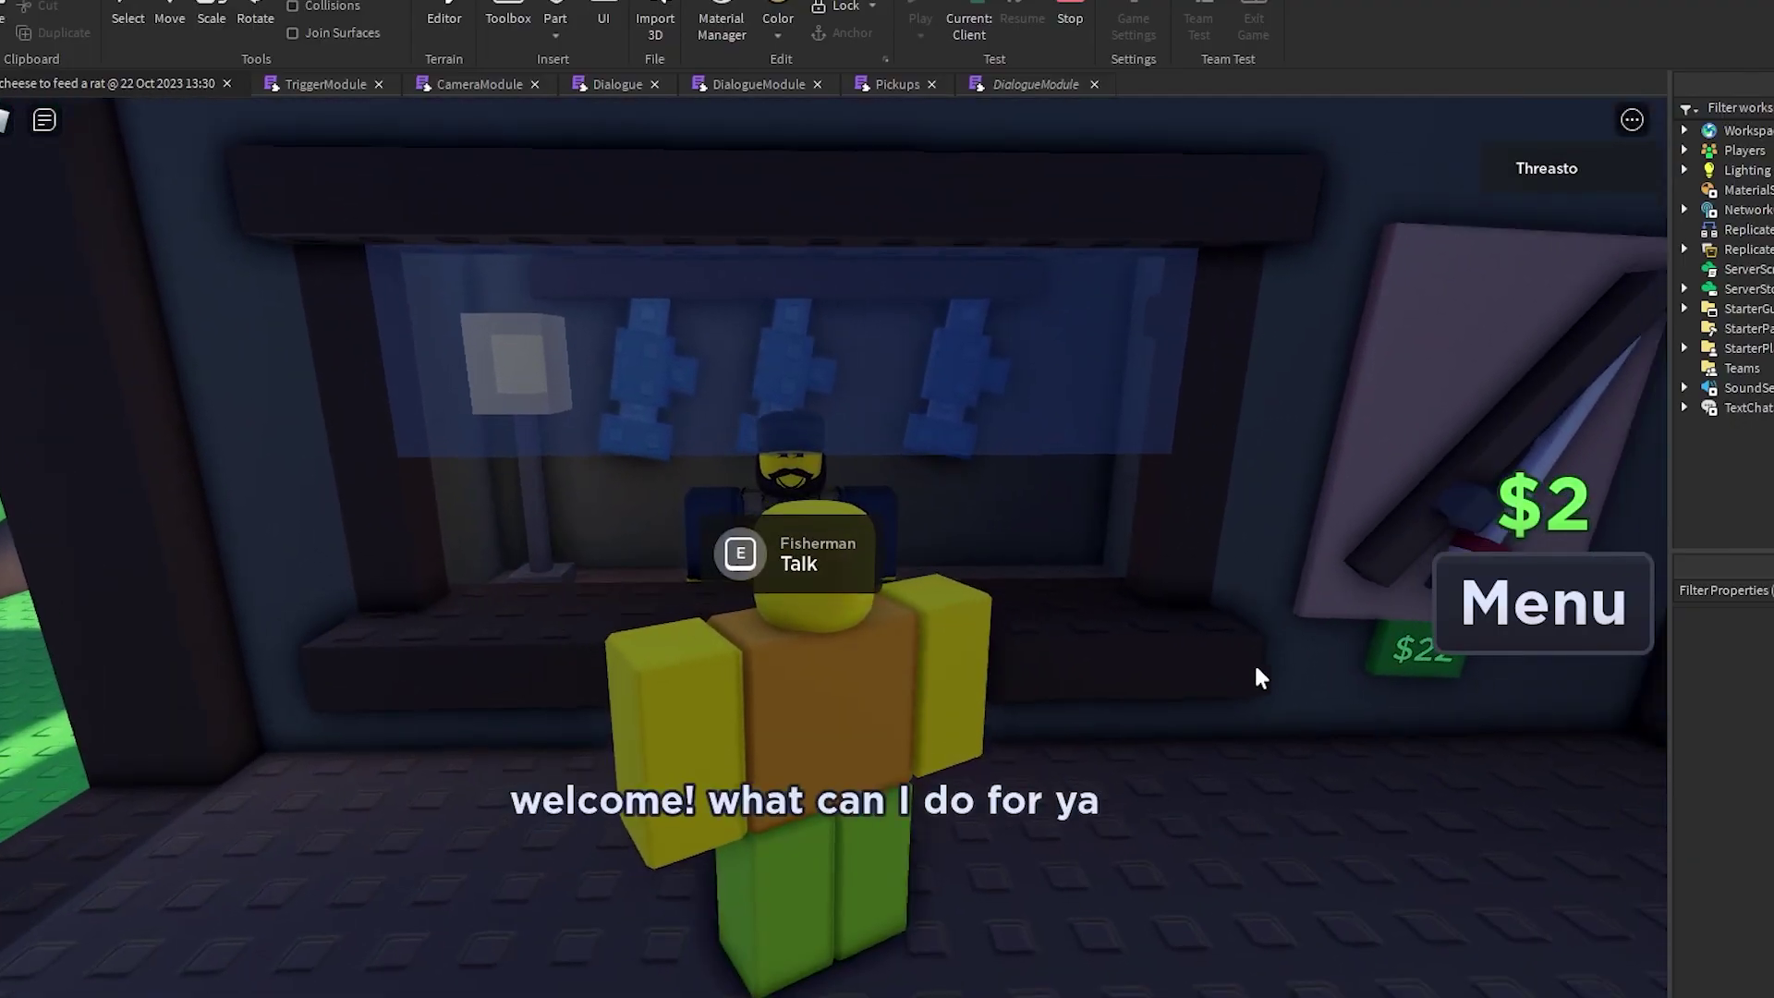
{"action": "left_click", "coordinate": [646, 873]}
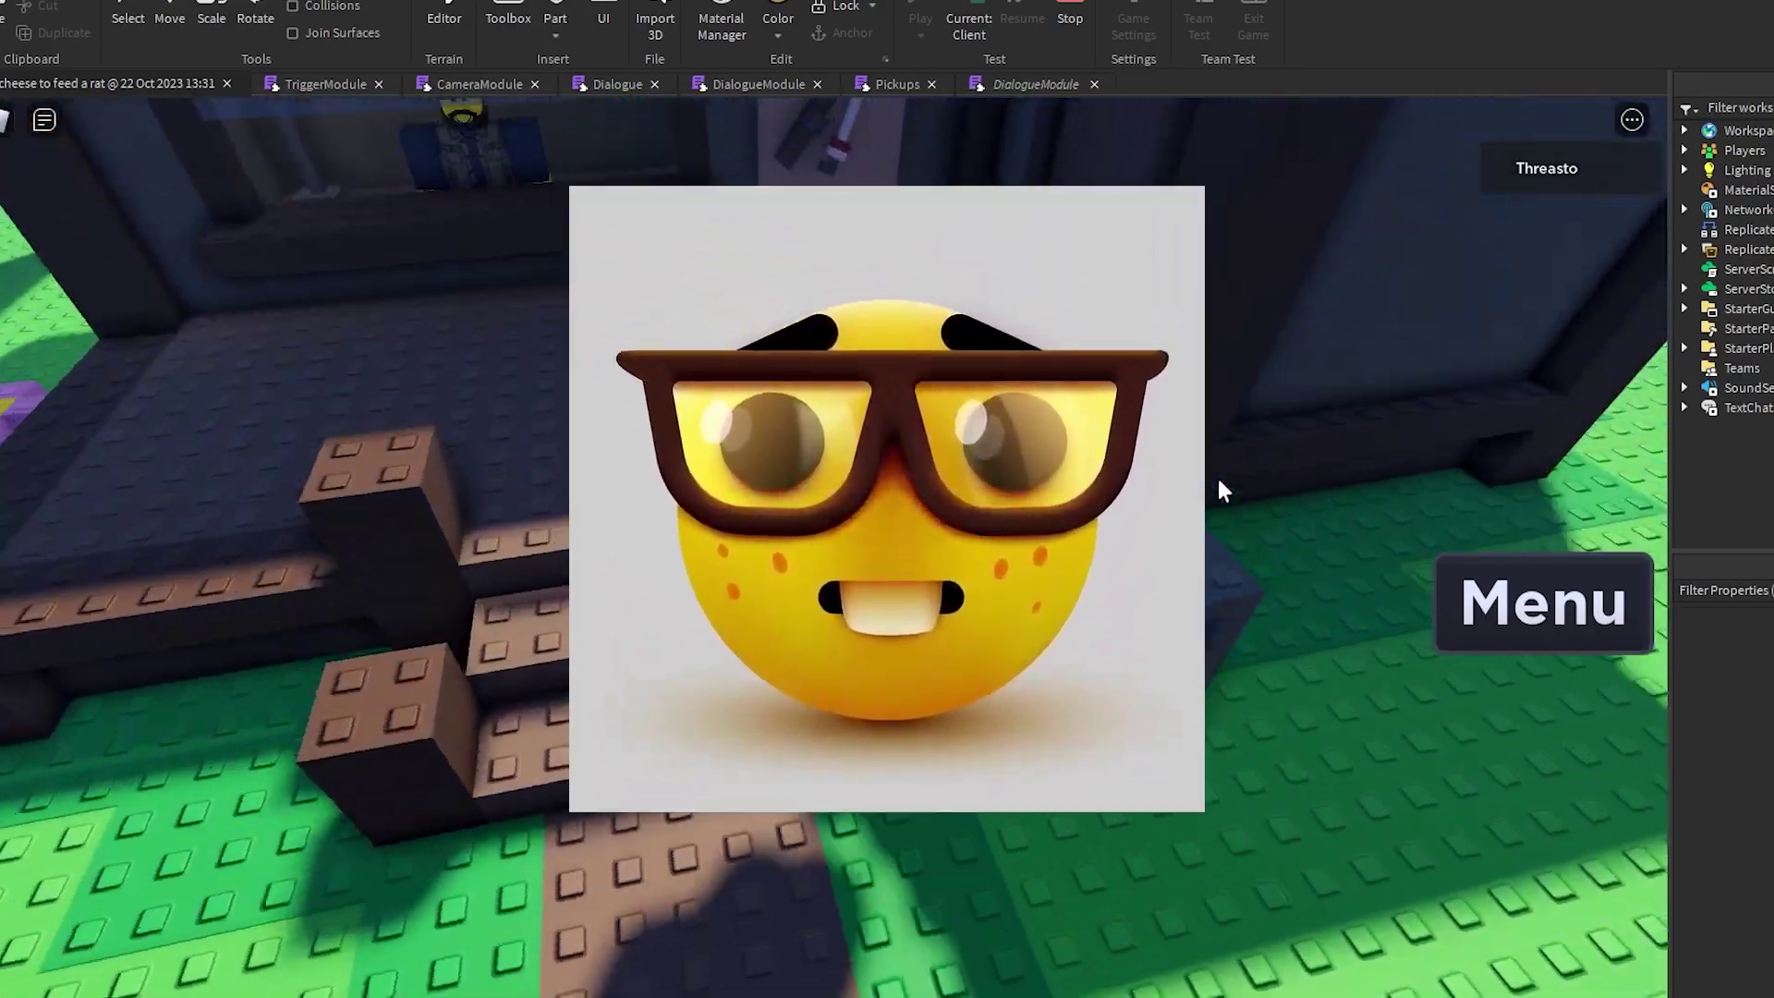
Step: Collect more money, return to the Fisherman and buy the $22 rod
{"action": "key", "text": "w"}
{"action": "key", "text": "e"}
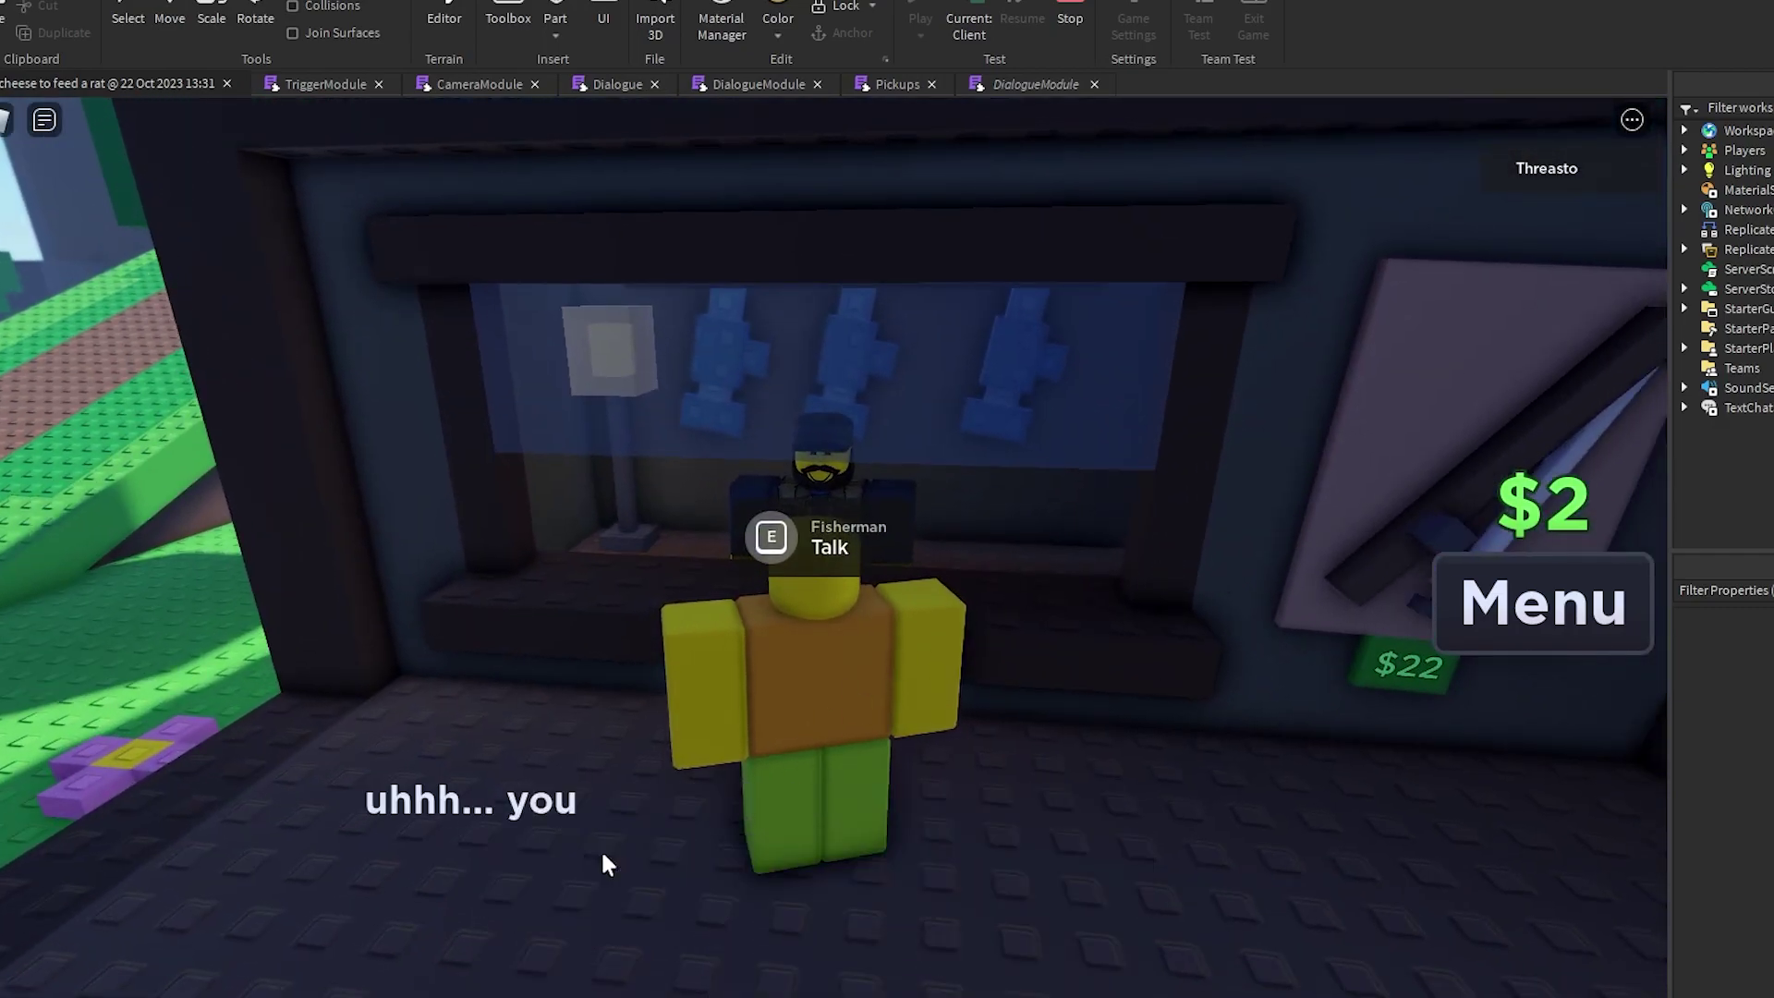
{"action": "key", "text": "s"}
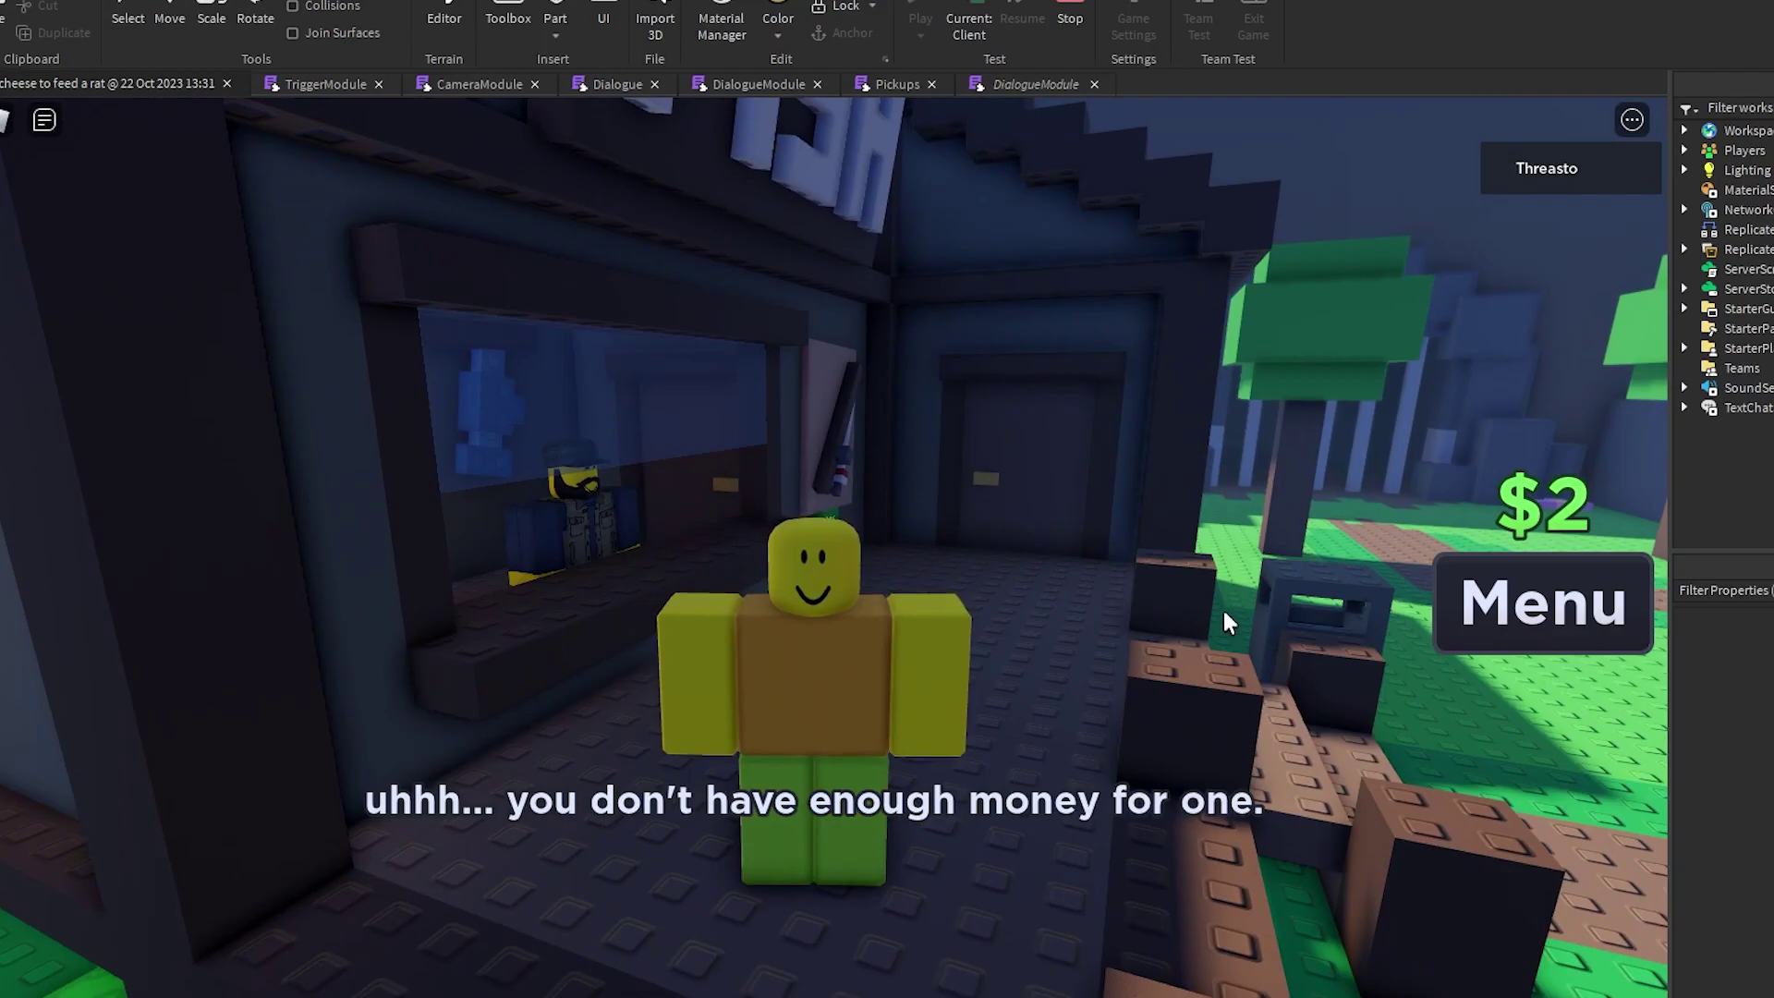
{"action": "right_click_drag", "start_coordinate": [1225, 611], "coordinate": [1221, 607]}
{"action": "key", "text": "d"}
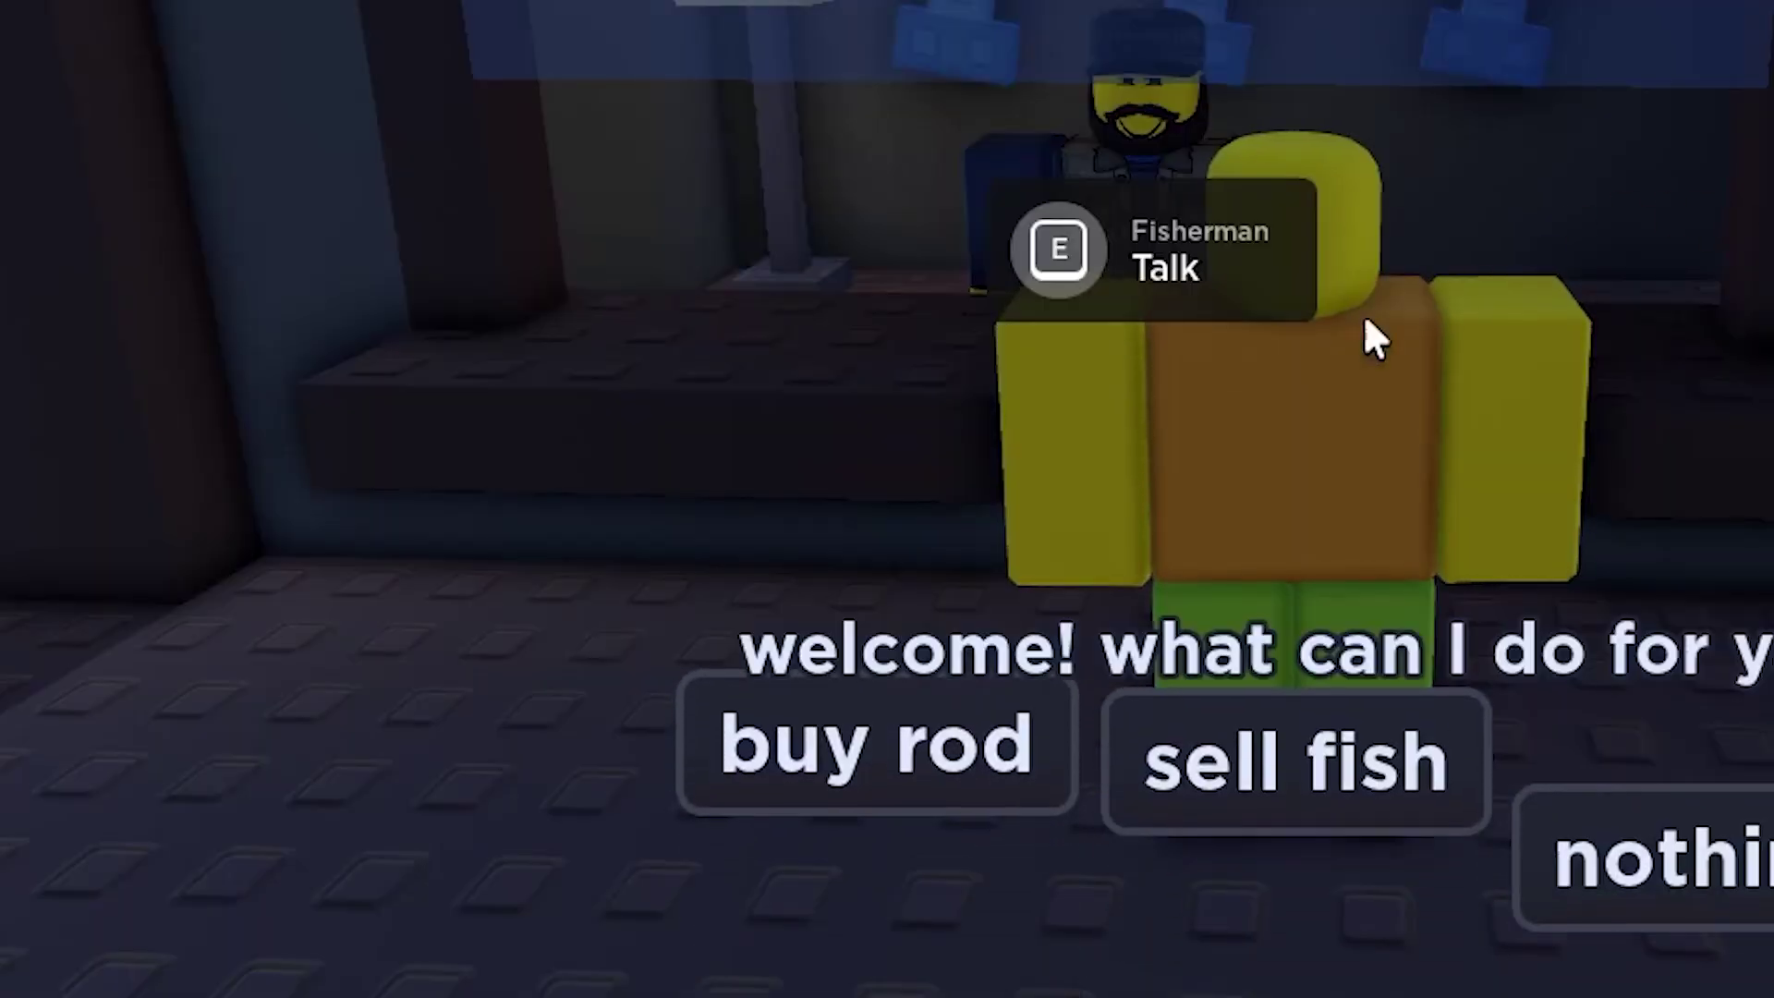
{"action": "left_click", "coordinate": [850, 850]}
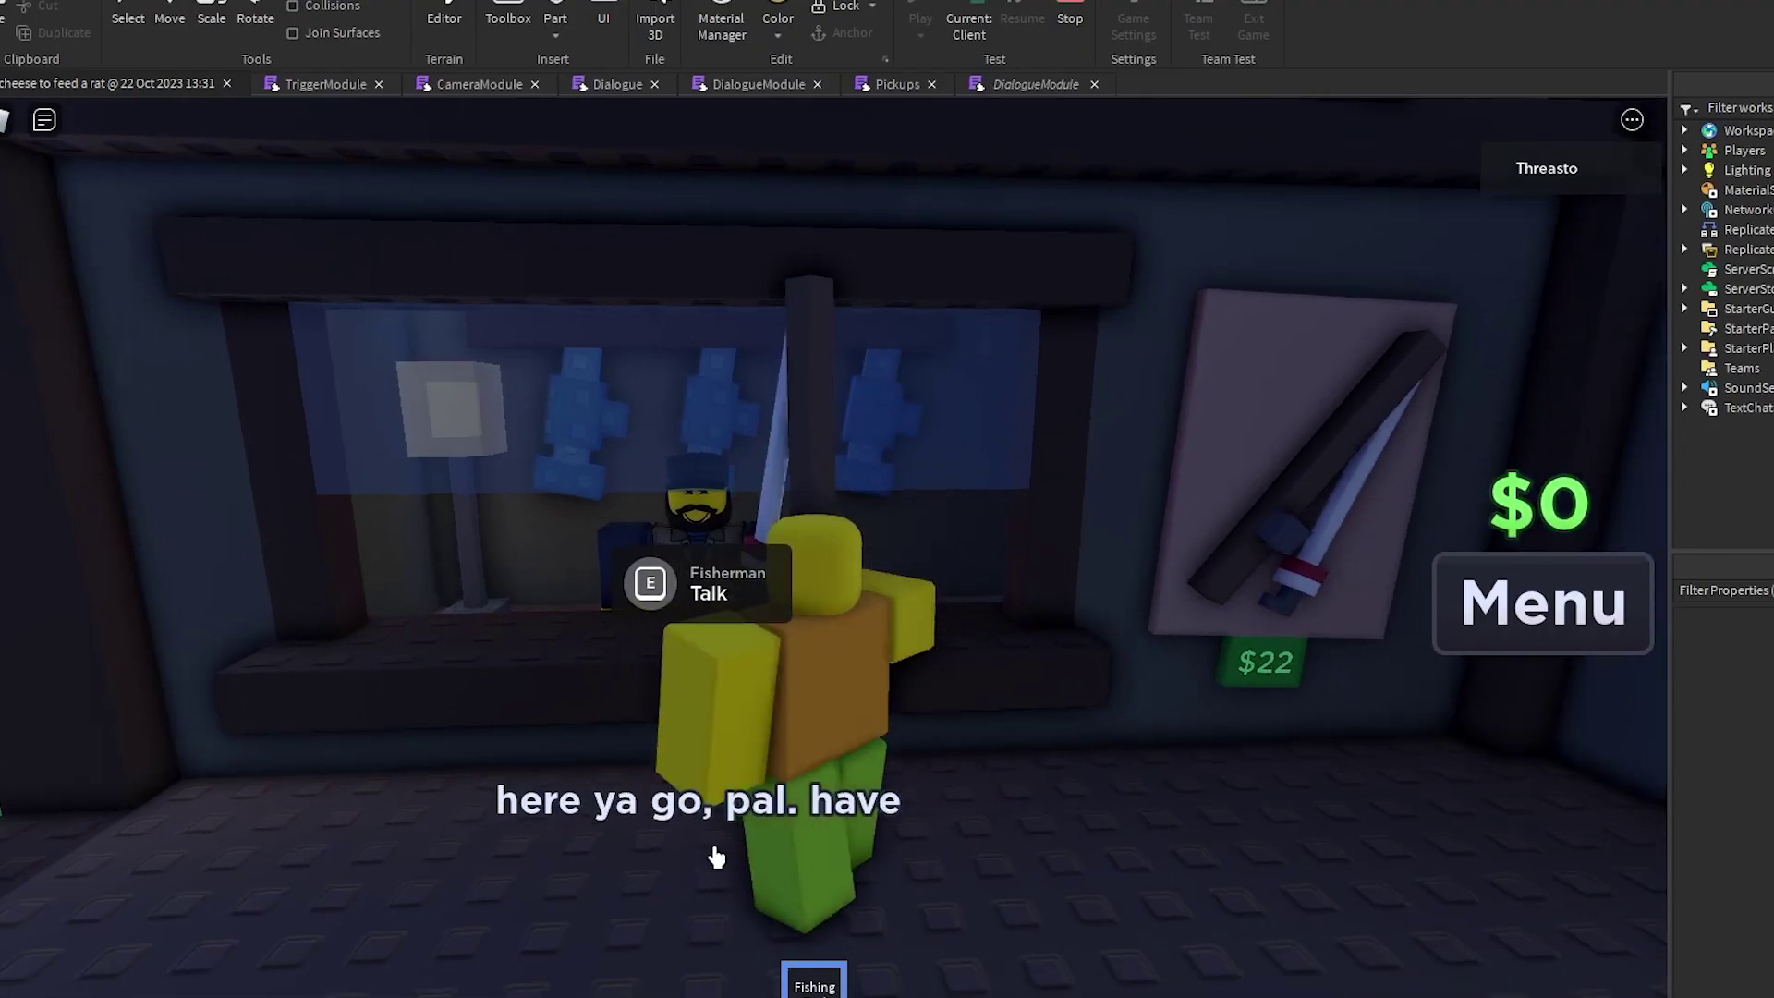
{"action": "key", "text": "s"}
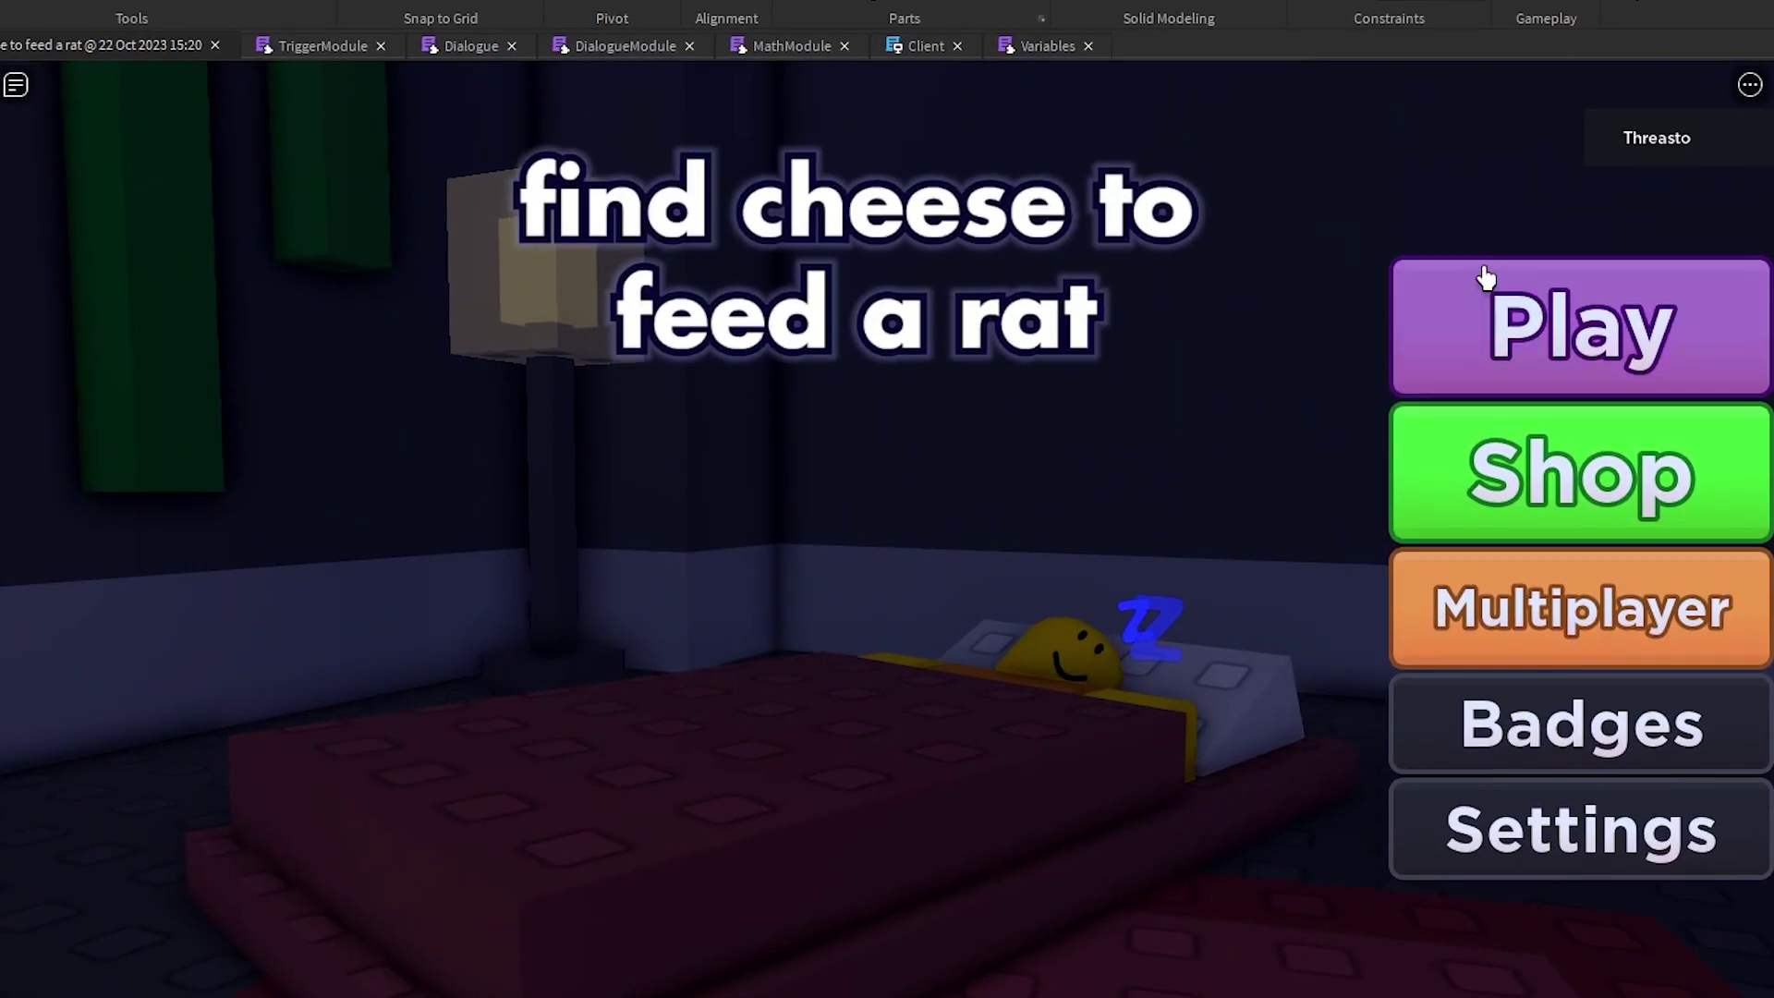
Step: Start from the menu, equip the Fish, Shark and Sardine, and sell them to the Fisherman
{"action": "left_click", "coordinate": [1485, 285]}
{"action": "key", "text": "4"}
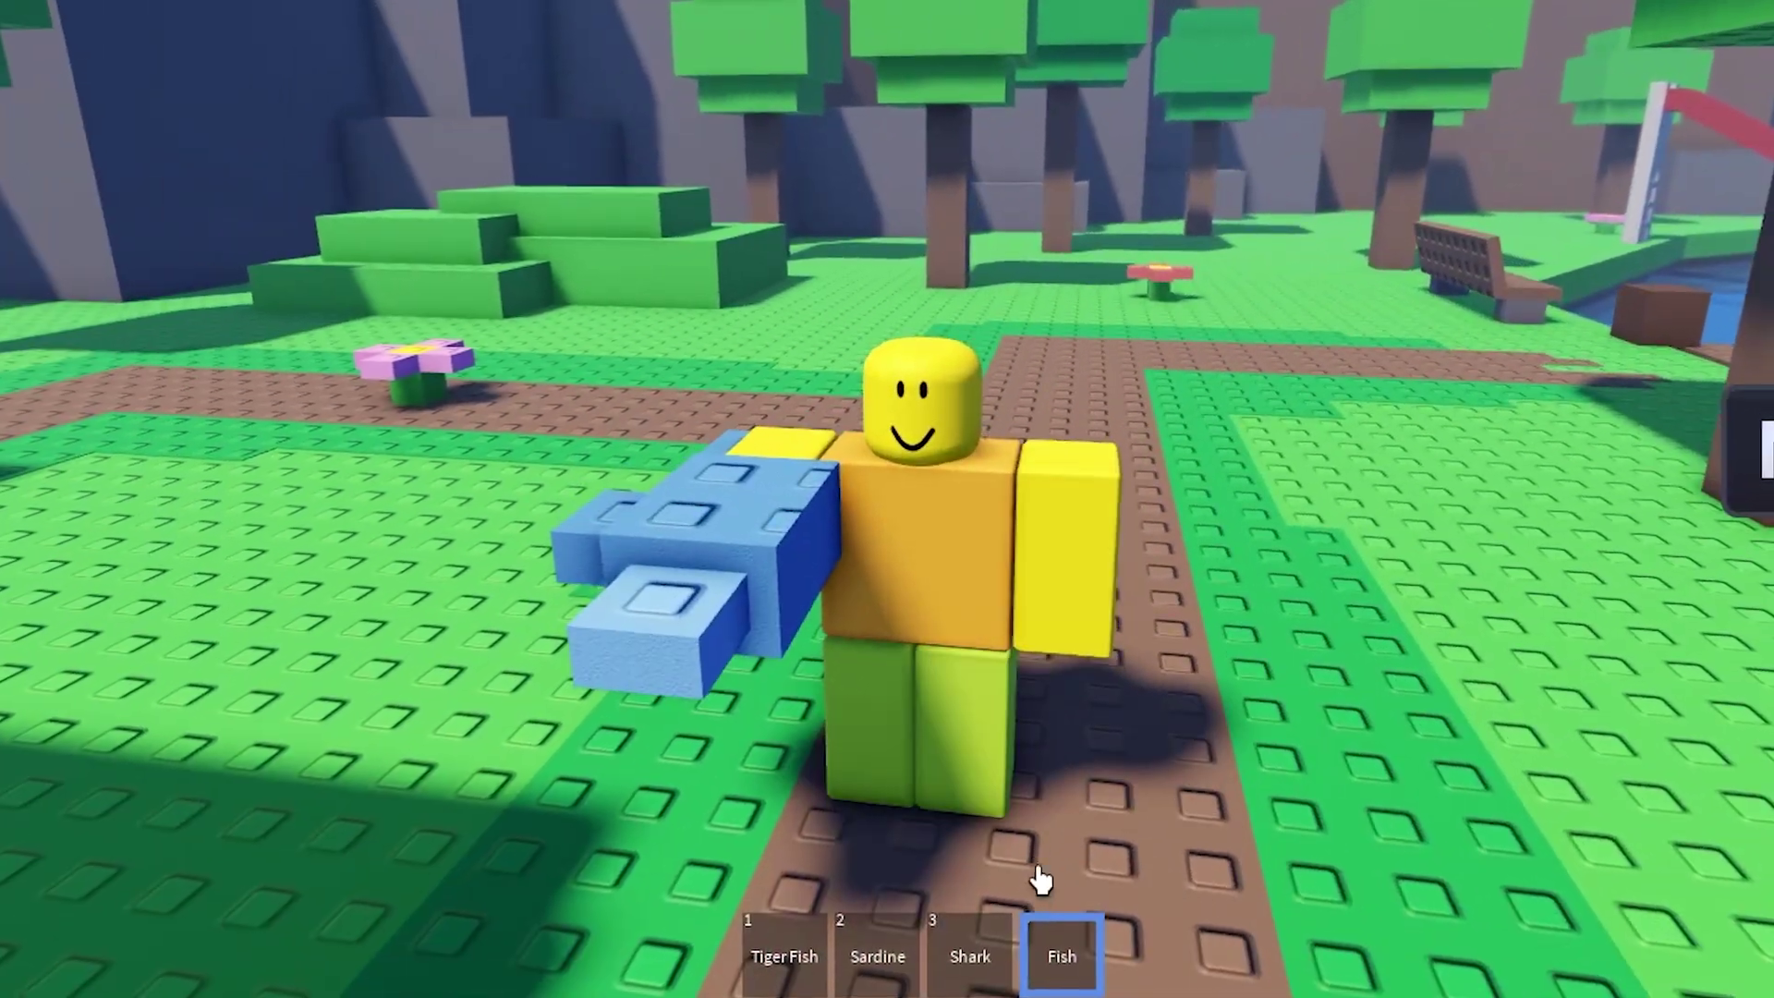
{"action": "key", "text": "3"}
{"action": "left_click", "coordinate": [843, 970]}
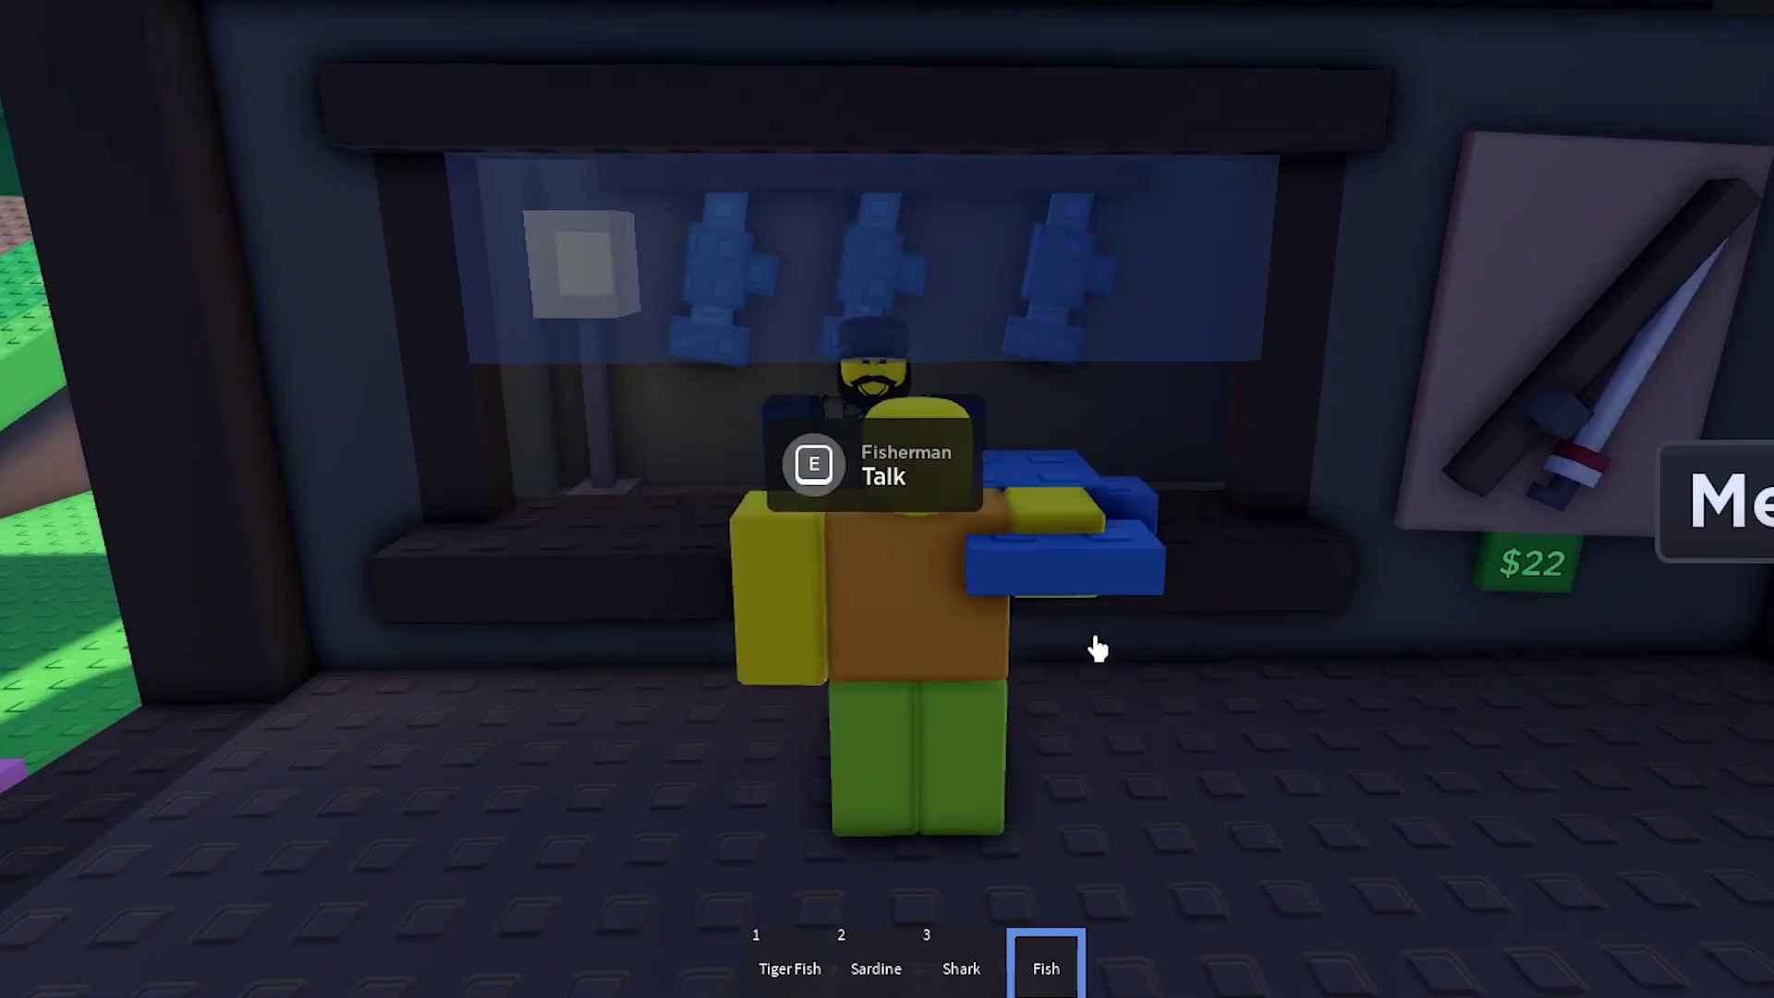
{"action": "key", "text": "e"}
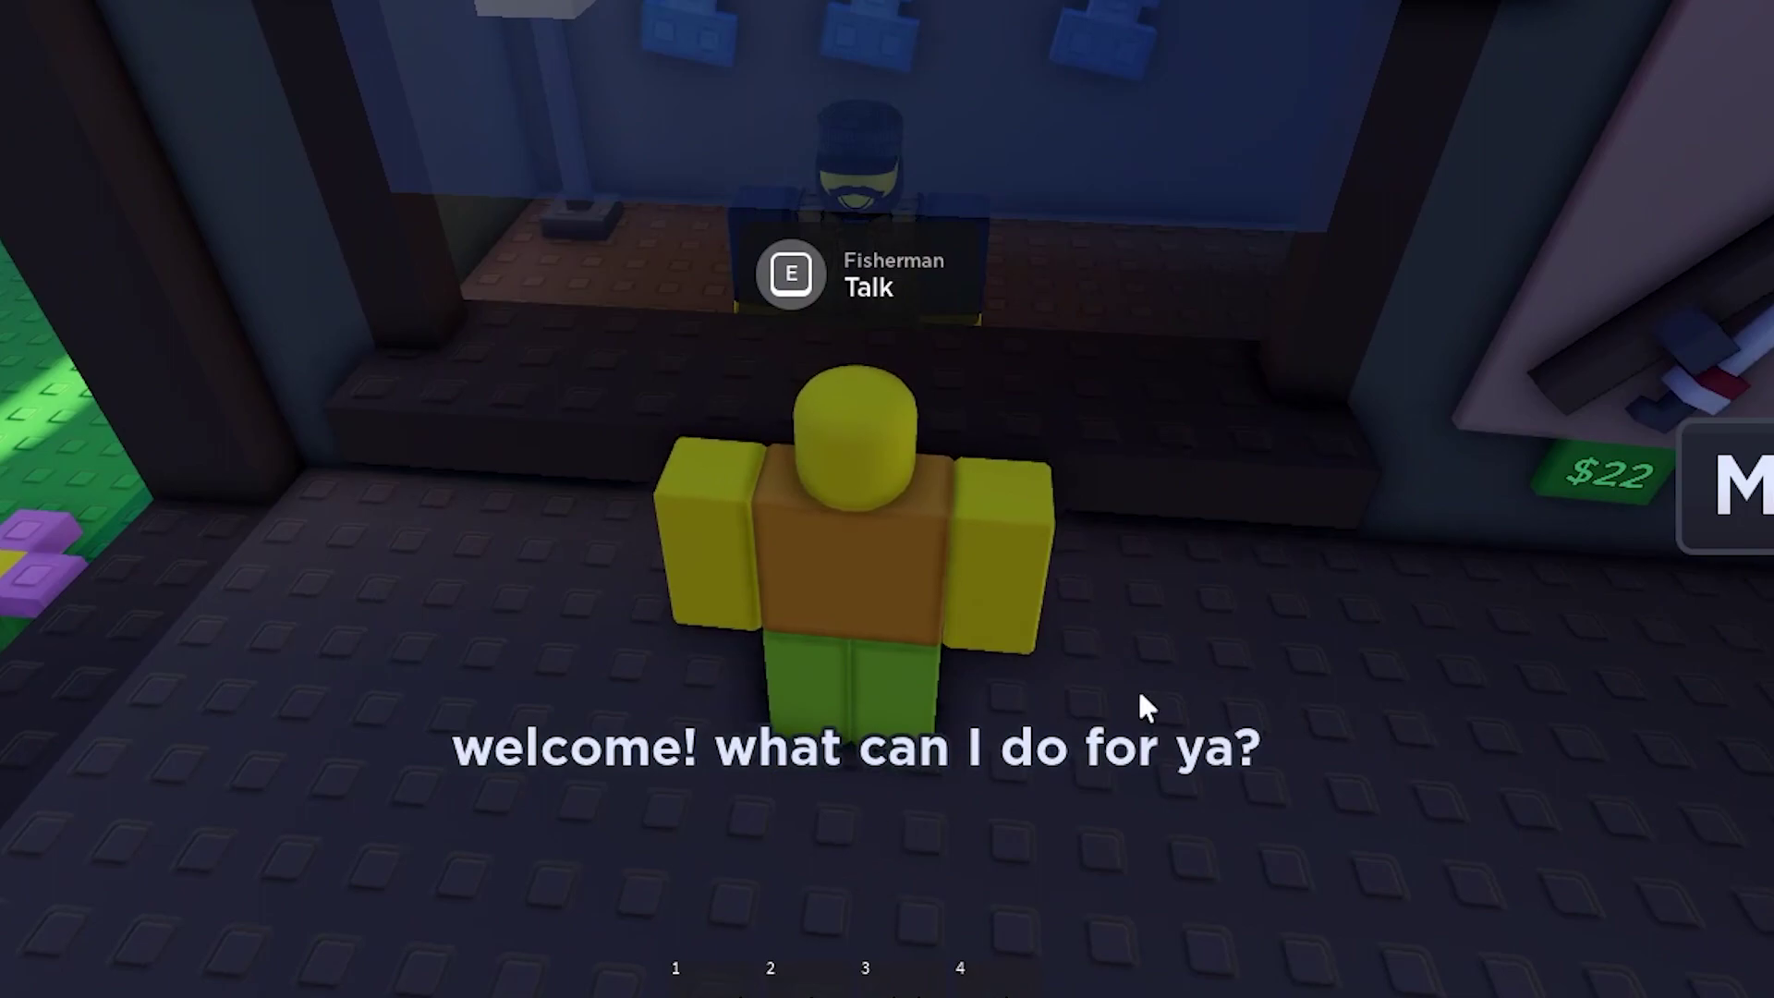
{"action": "left_click", "coordinate": [1139, 696]}
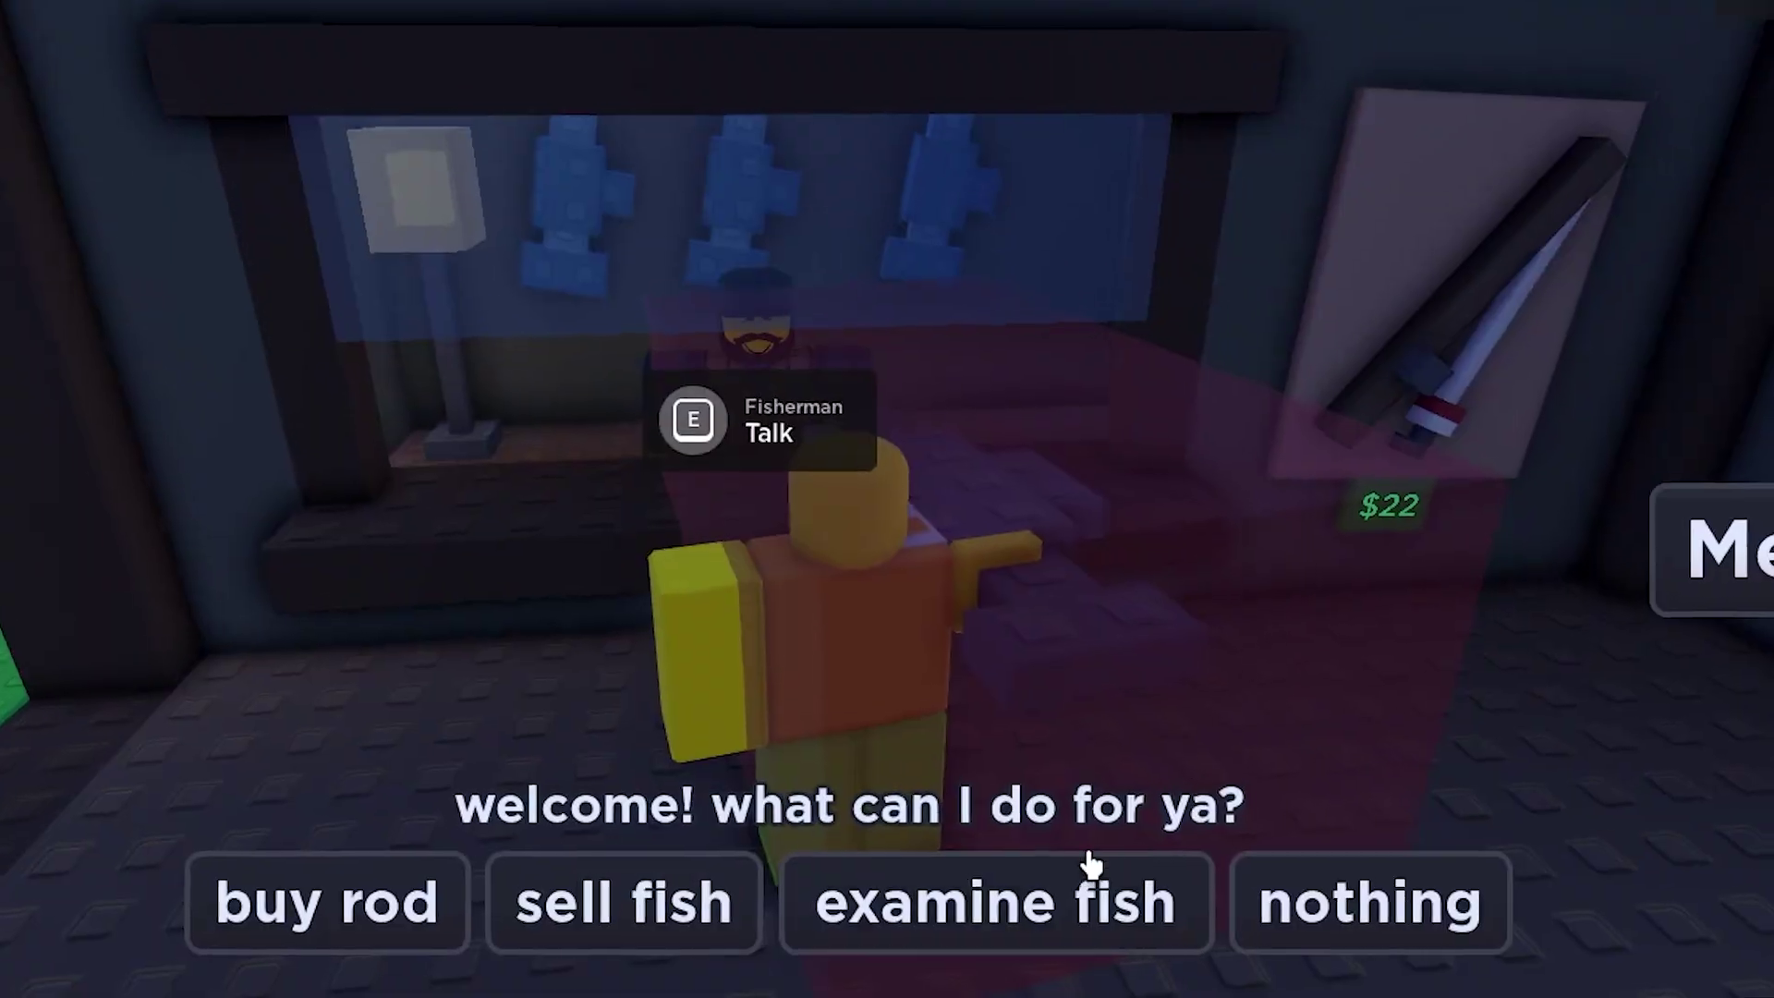
Step: Choose 'examine fish' at the Fisherman to bring up the Sardines fact card
{"action": "left_click", "coordinate": [1090, 864]}
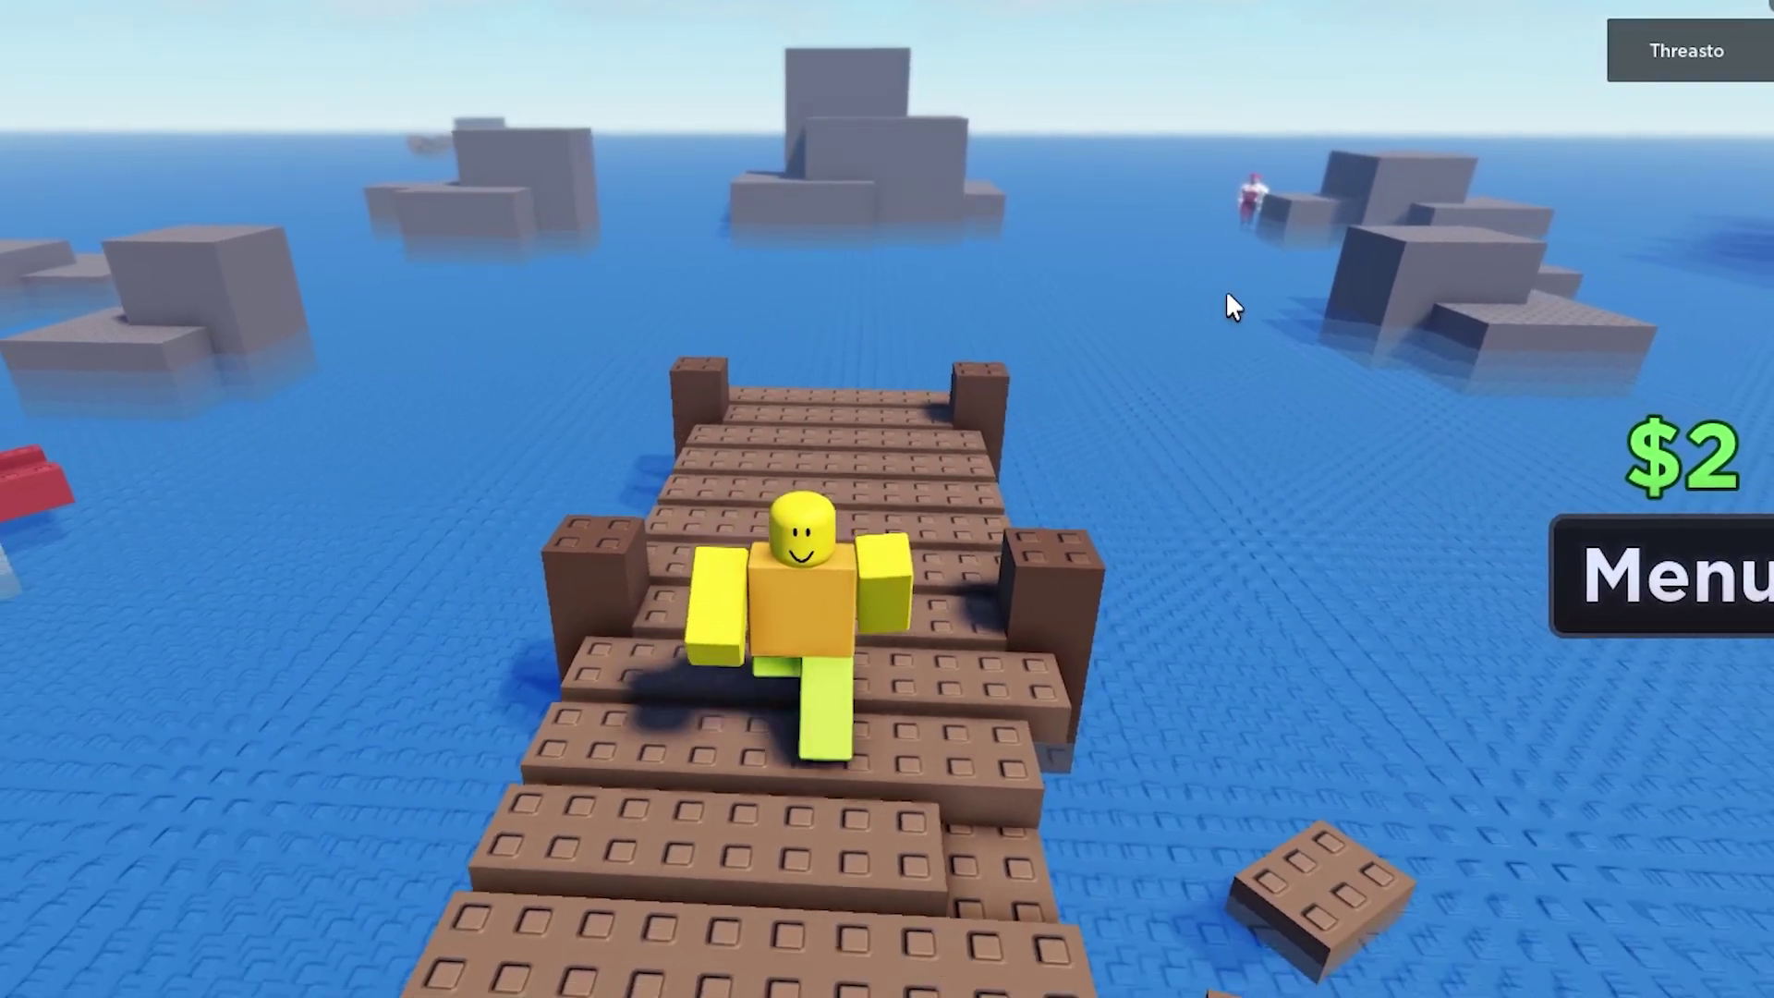
Step: Walk the character forward along the dock toward its end
{"action": "key", "text": "w"}
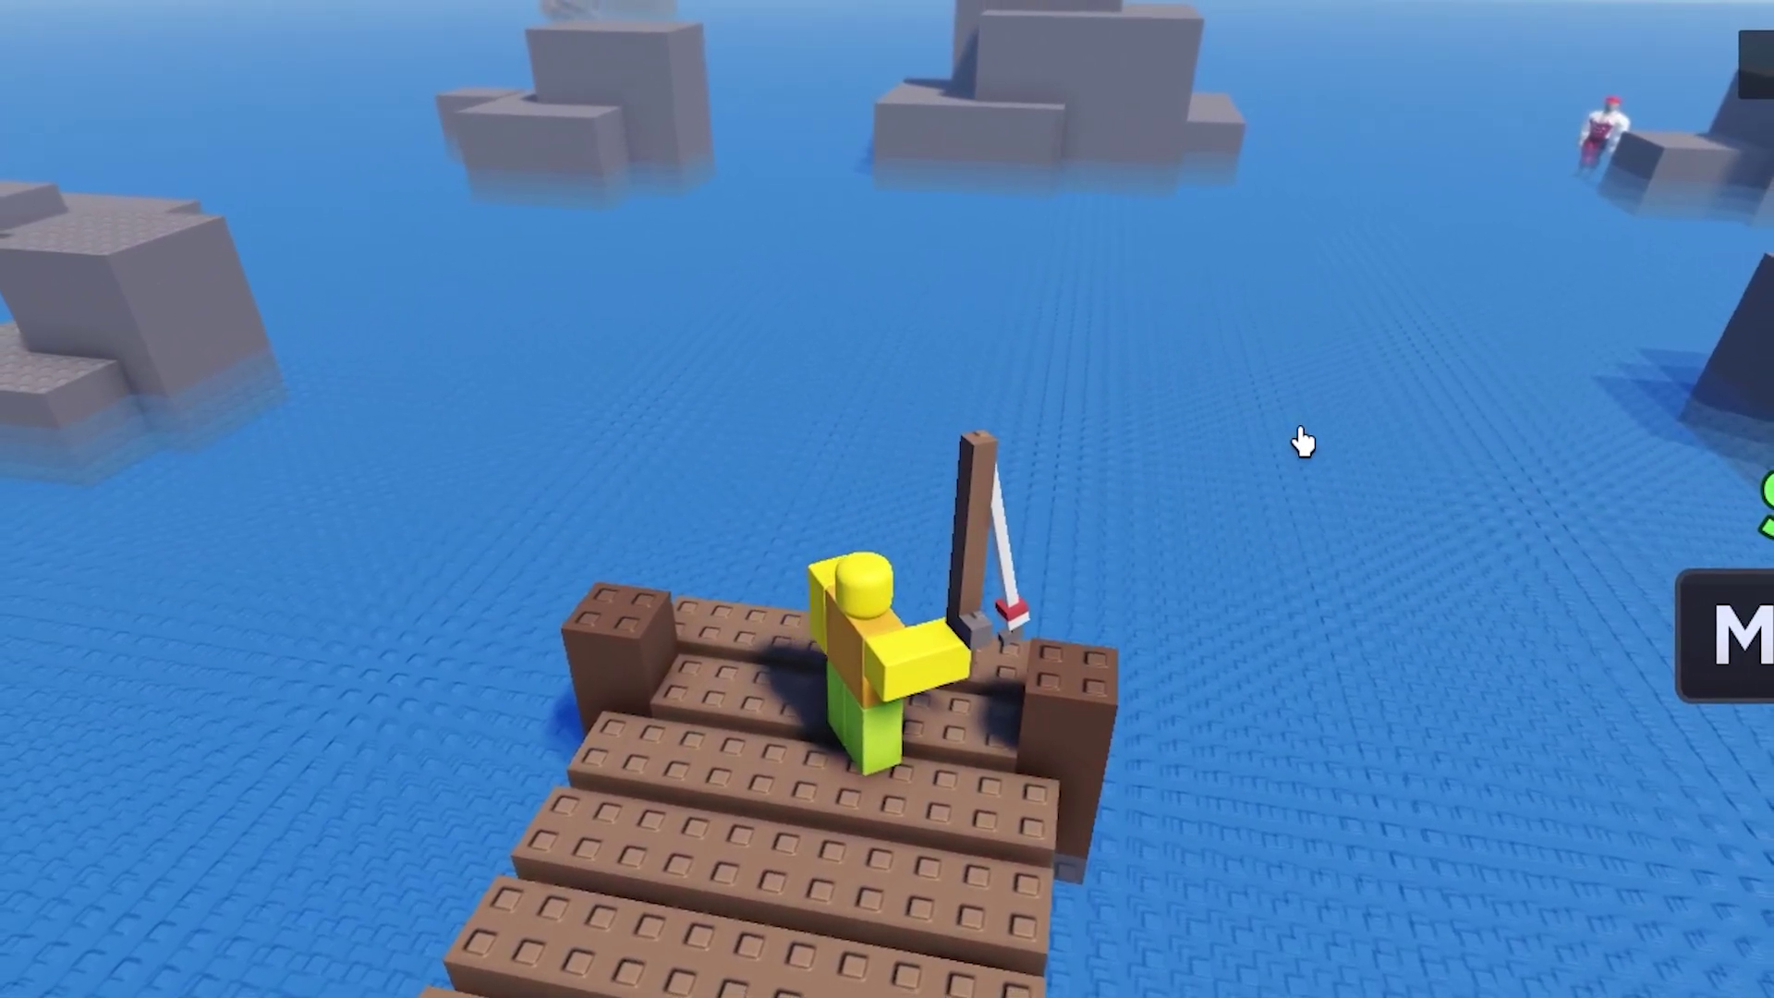
Step: Turn the character around on the dock to face back toward shore
{"action": "key", "text": "s"}
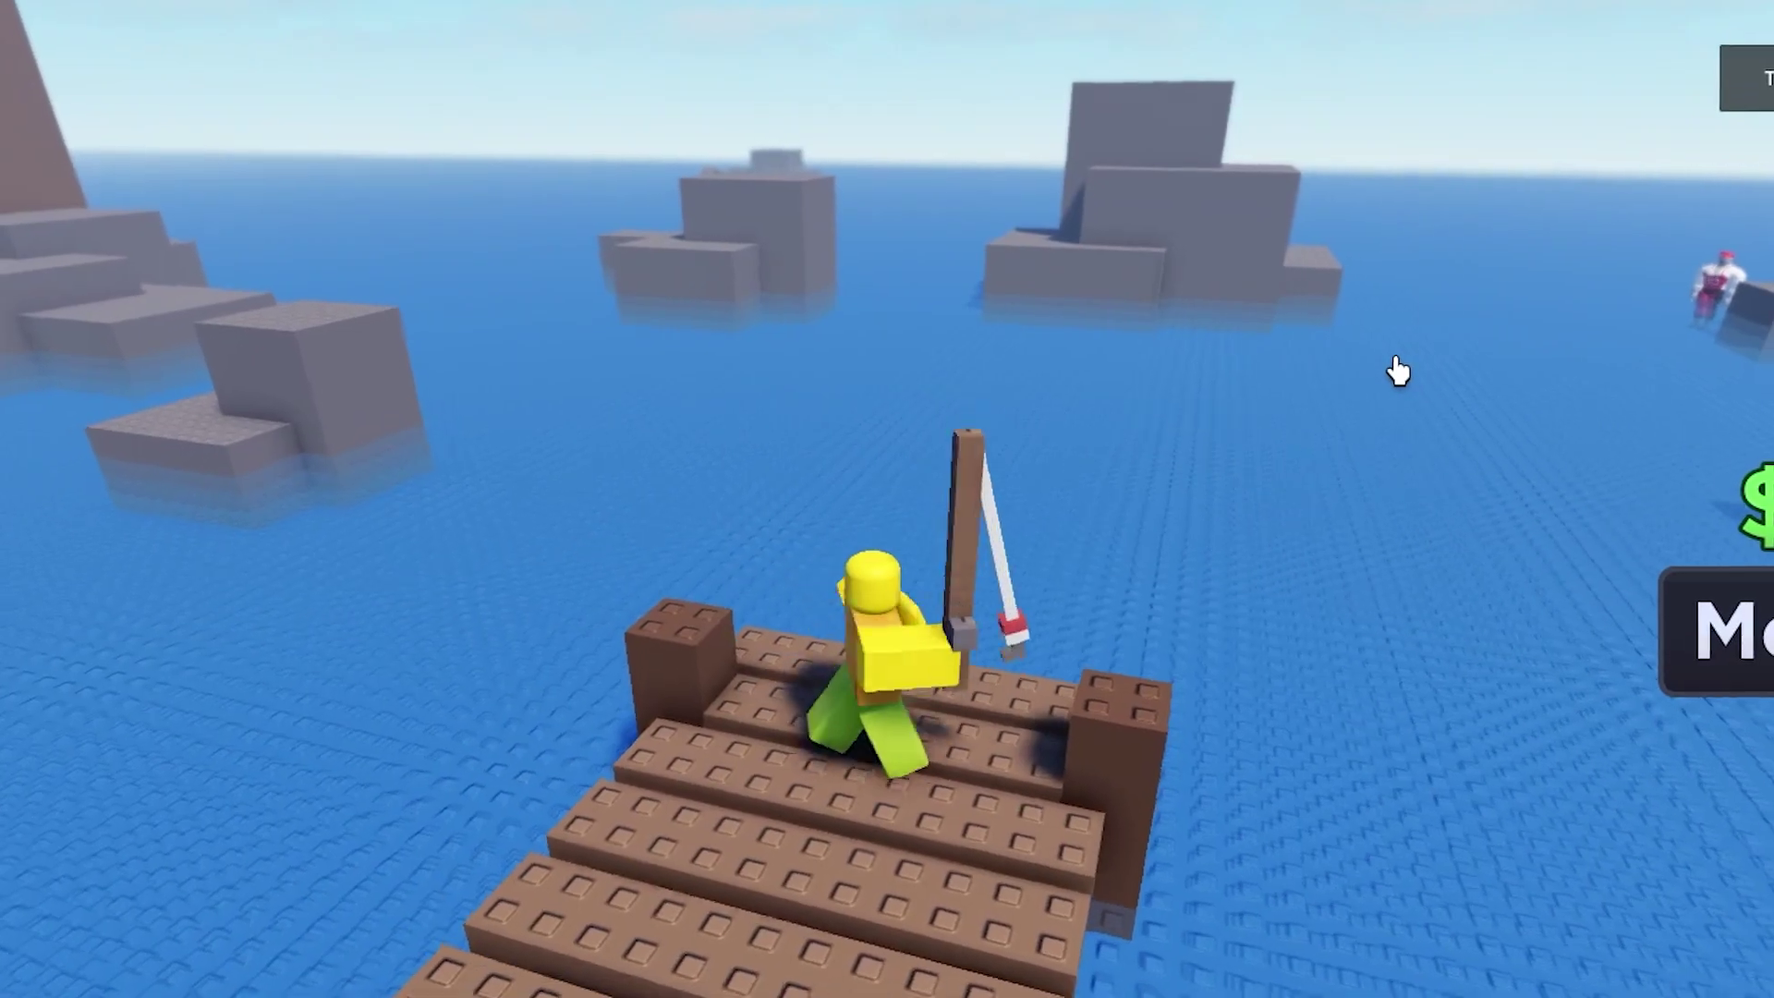
{"action": "key", "text": "s"}
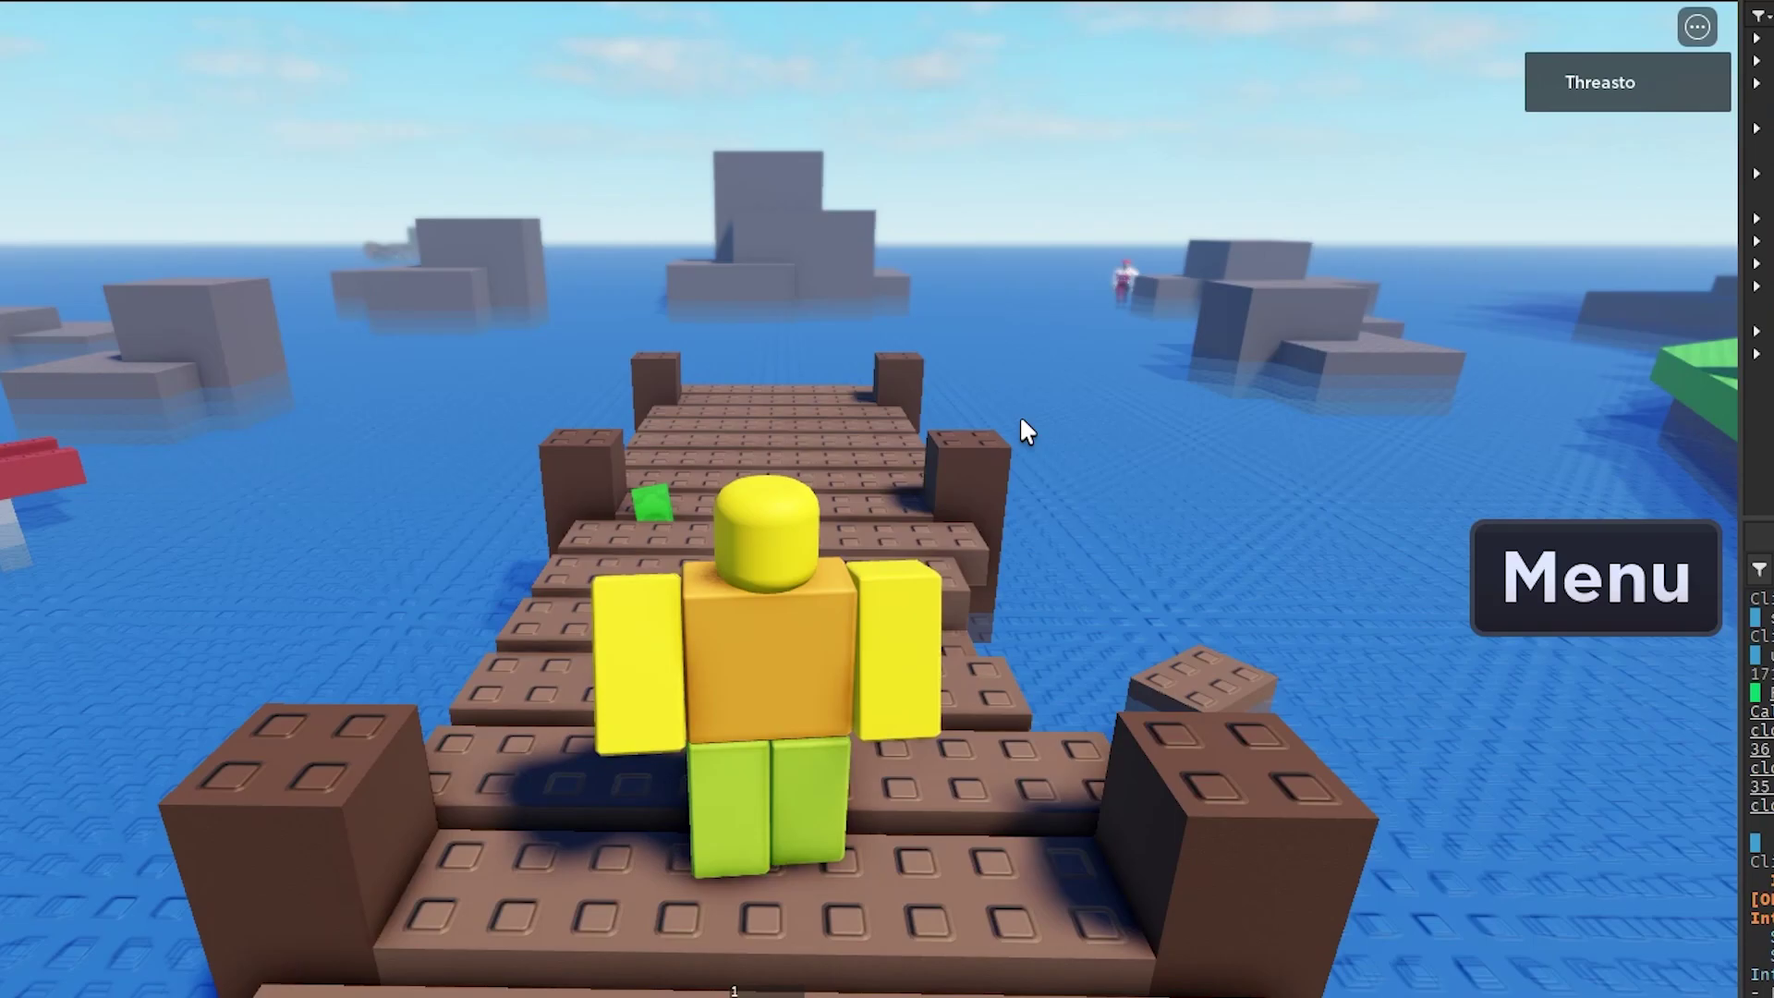
Step: Step forward, then open the game settings and drag the Volume slider up
{"action": "key", "text": "w"}
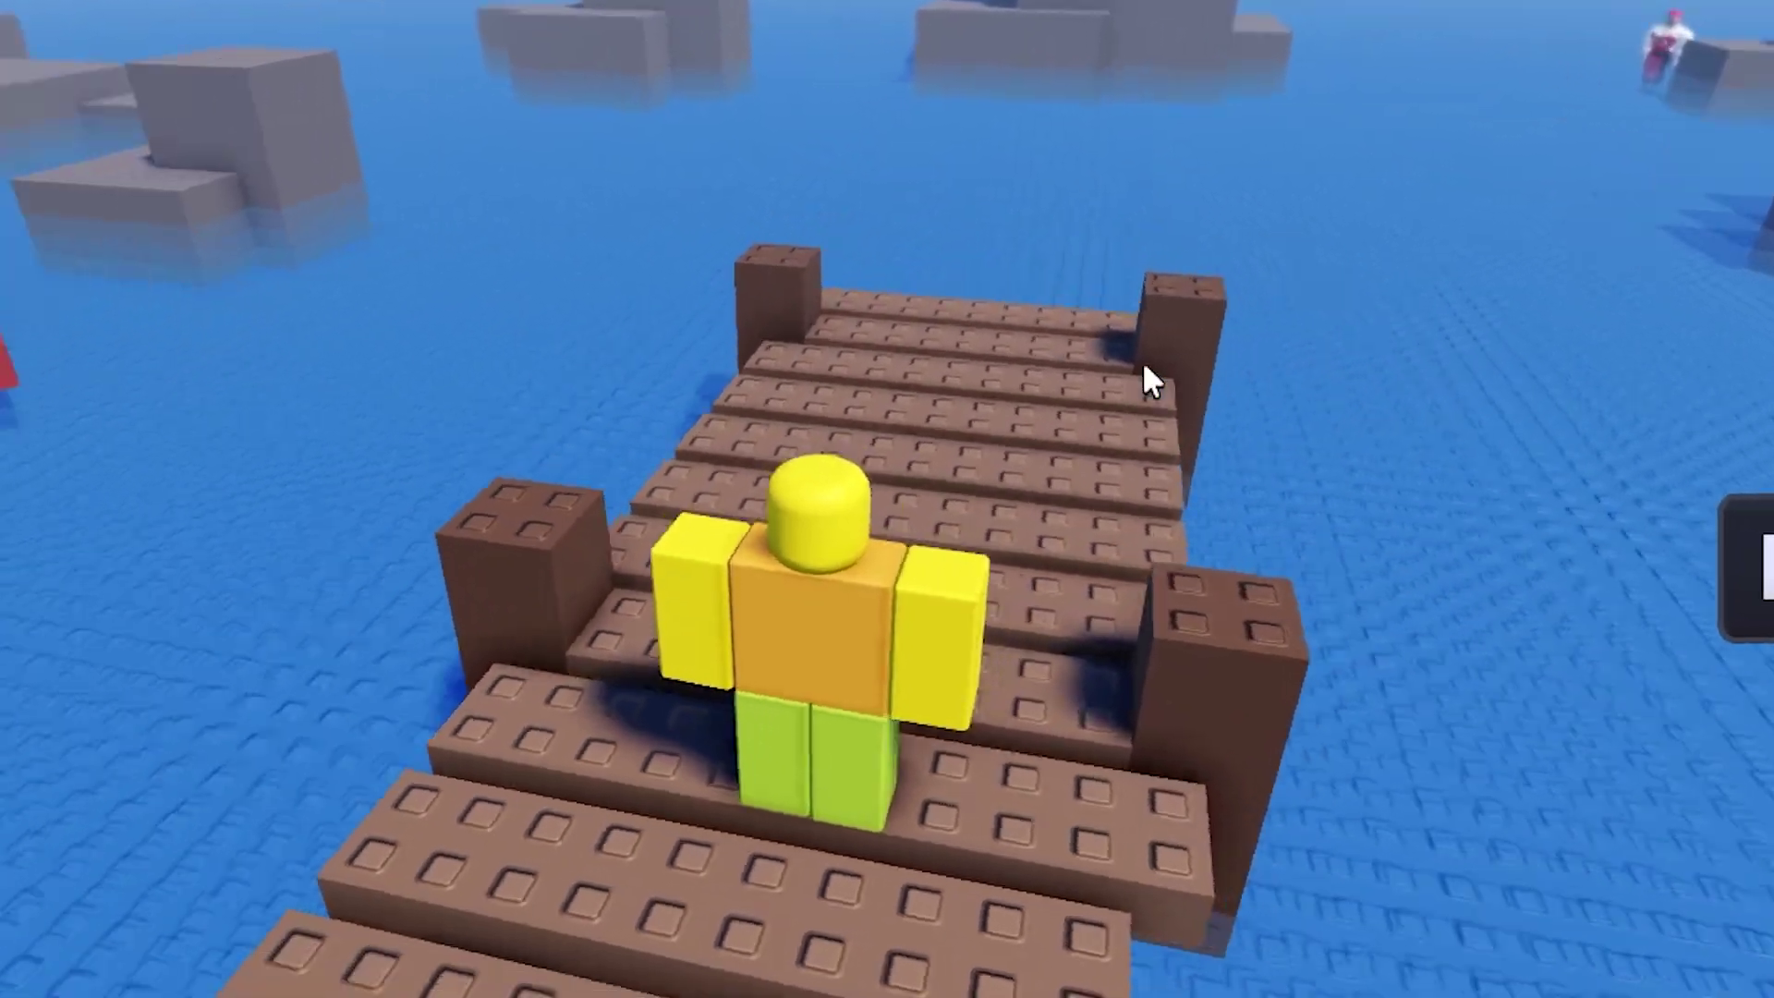
{"action": "key", "text": "Escape"}
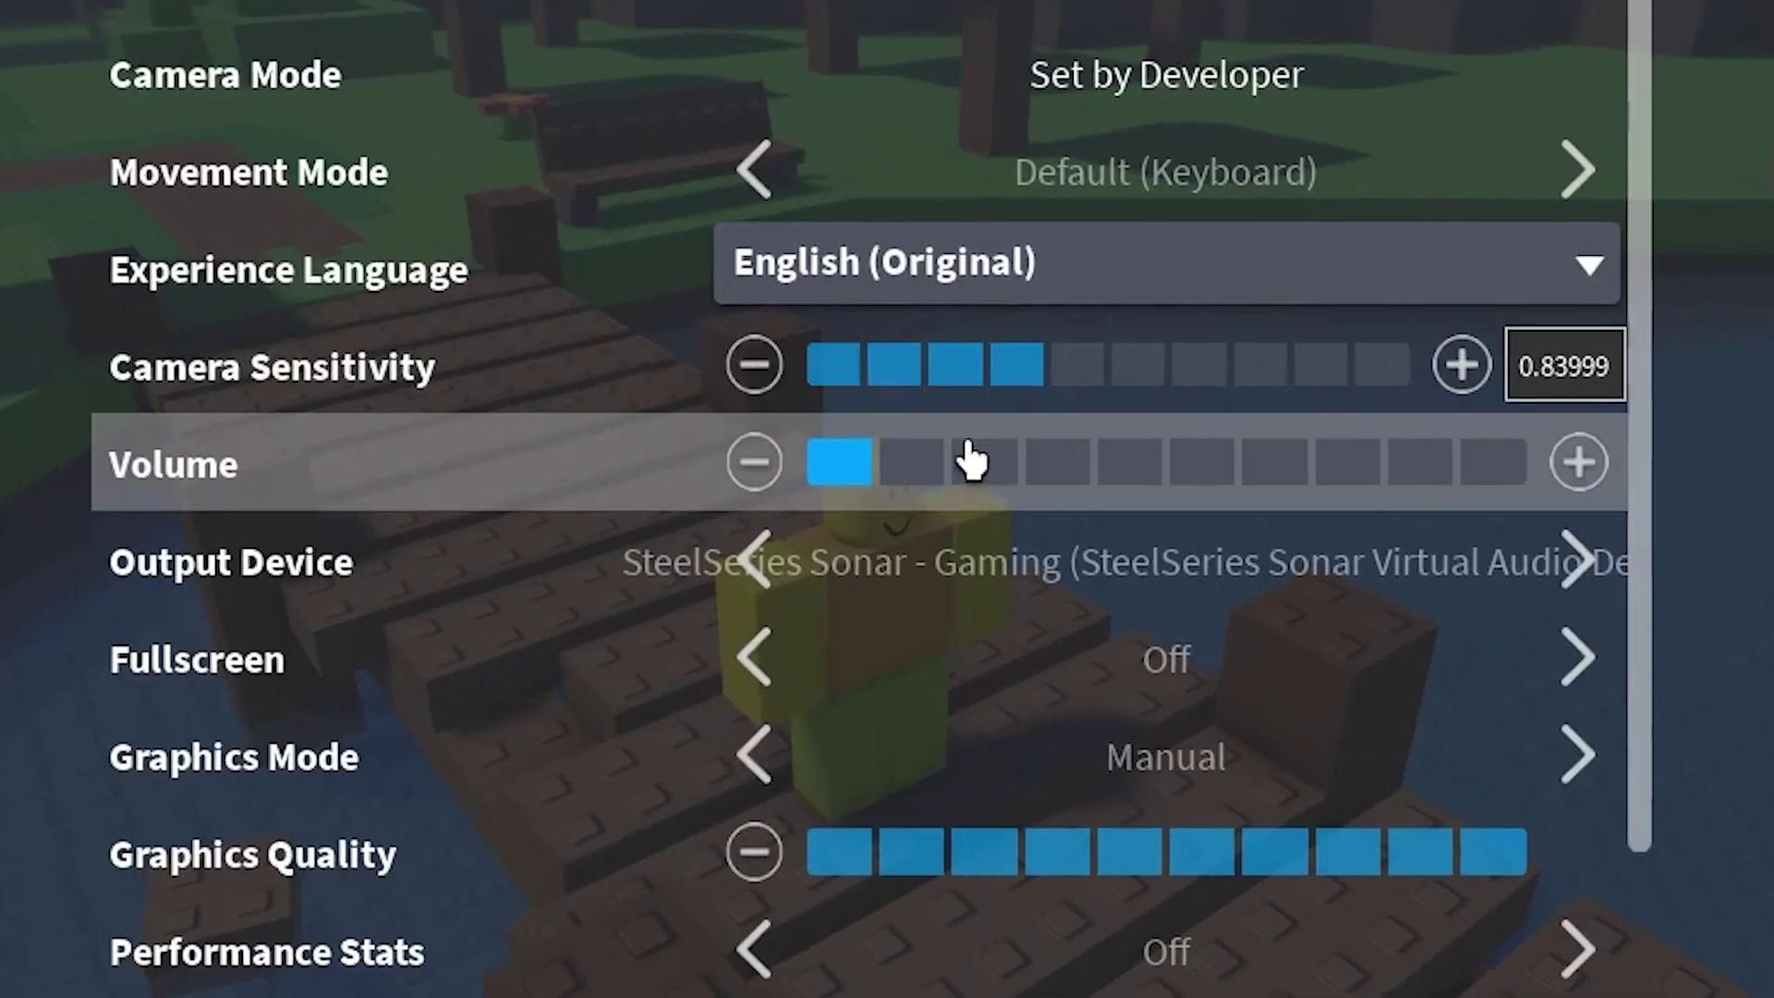
{"action": "left_click_drag", "start_coordinate": [972, 461], "coordinate": [1092, 465]}
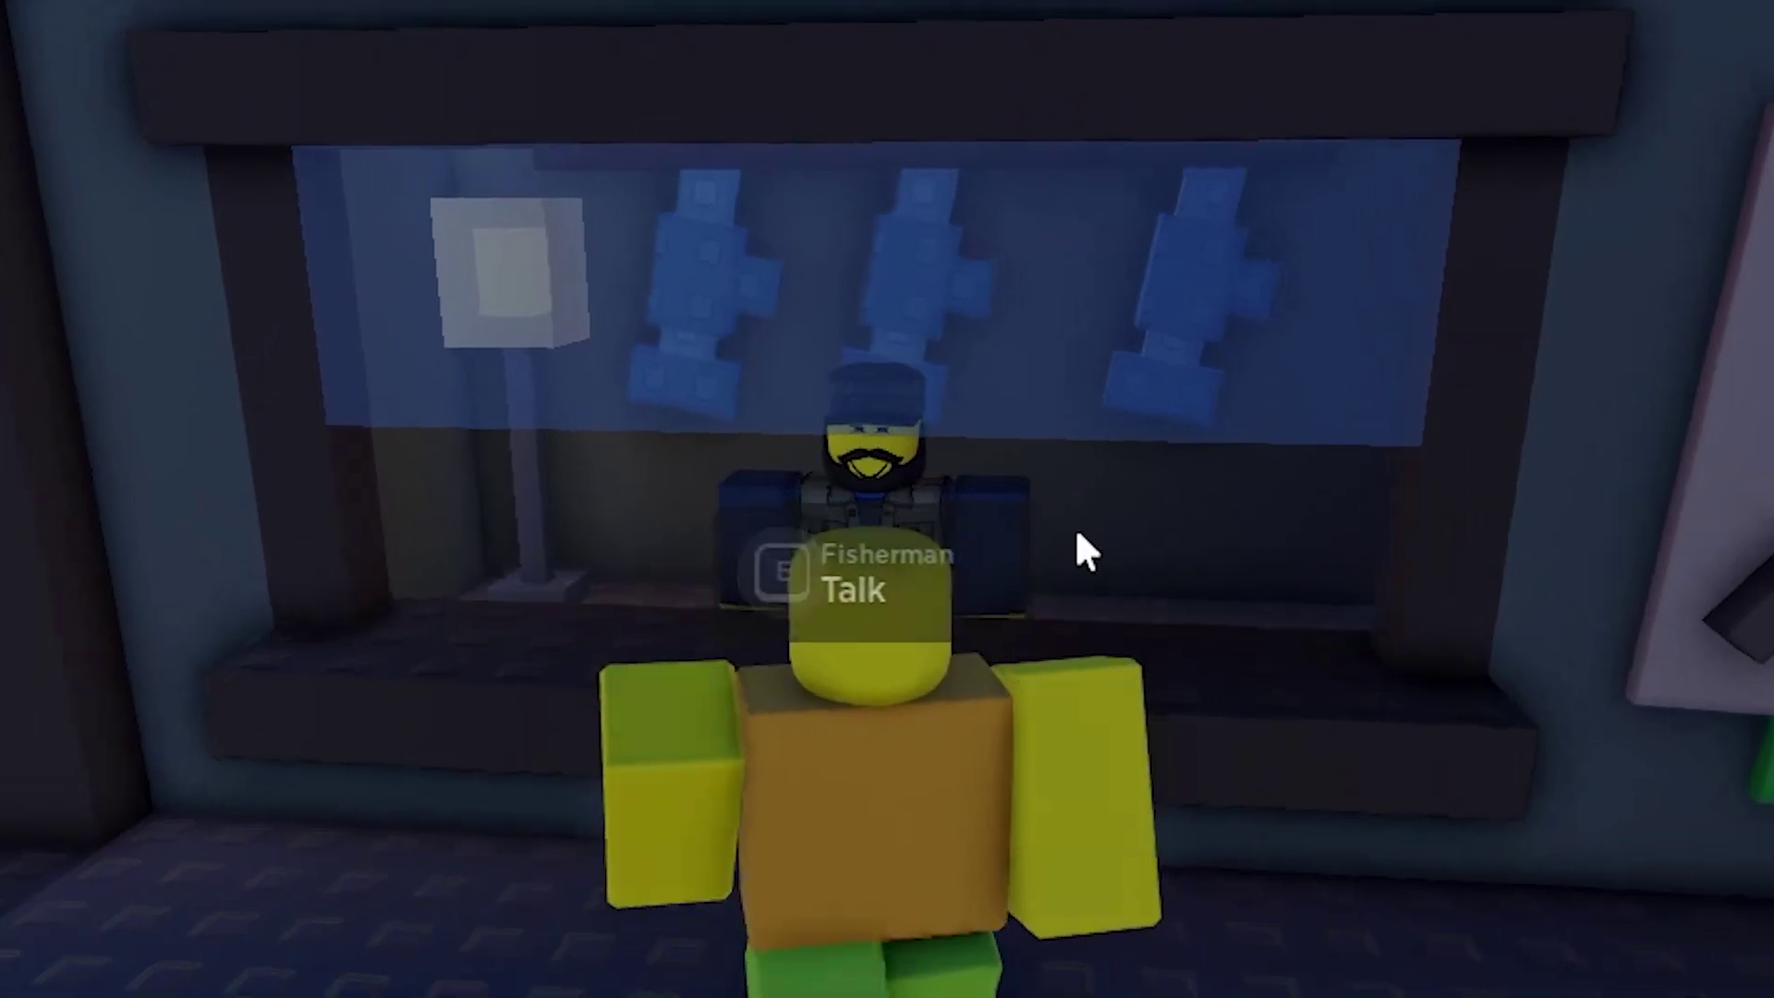
Step: Talk to the Fisherman and choose the sell-fish option
{"action": "key", "text": "e"}
{"action": "left_click", "coordinate": [665, 811]}
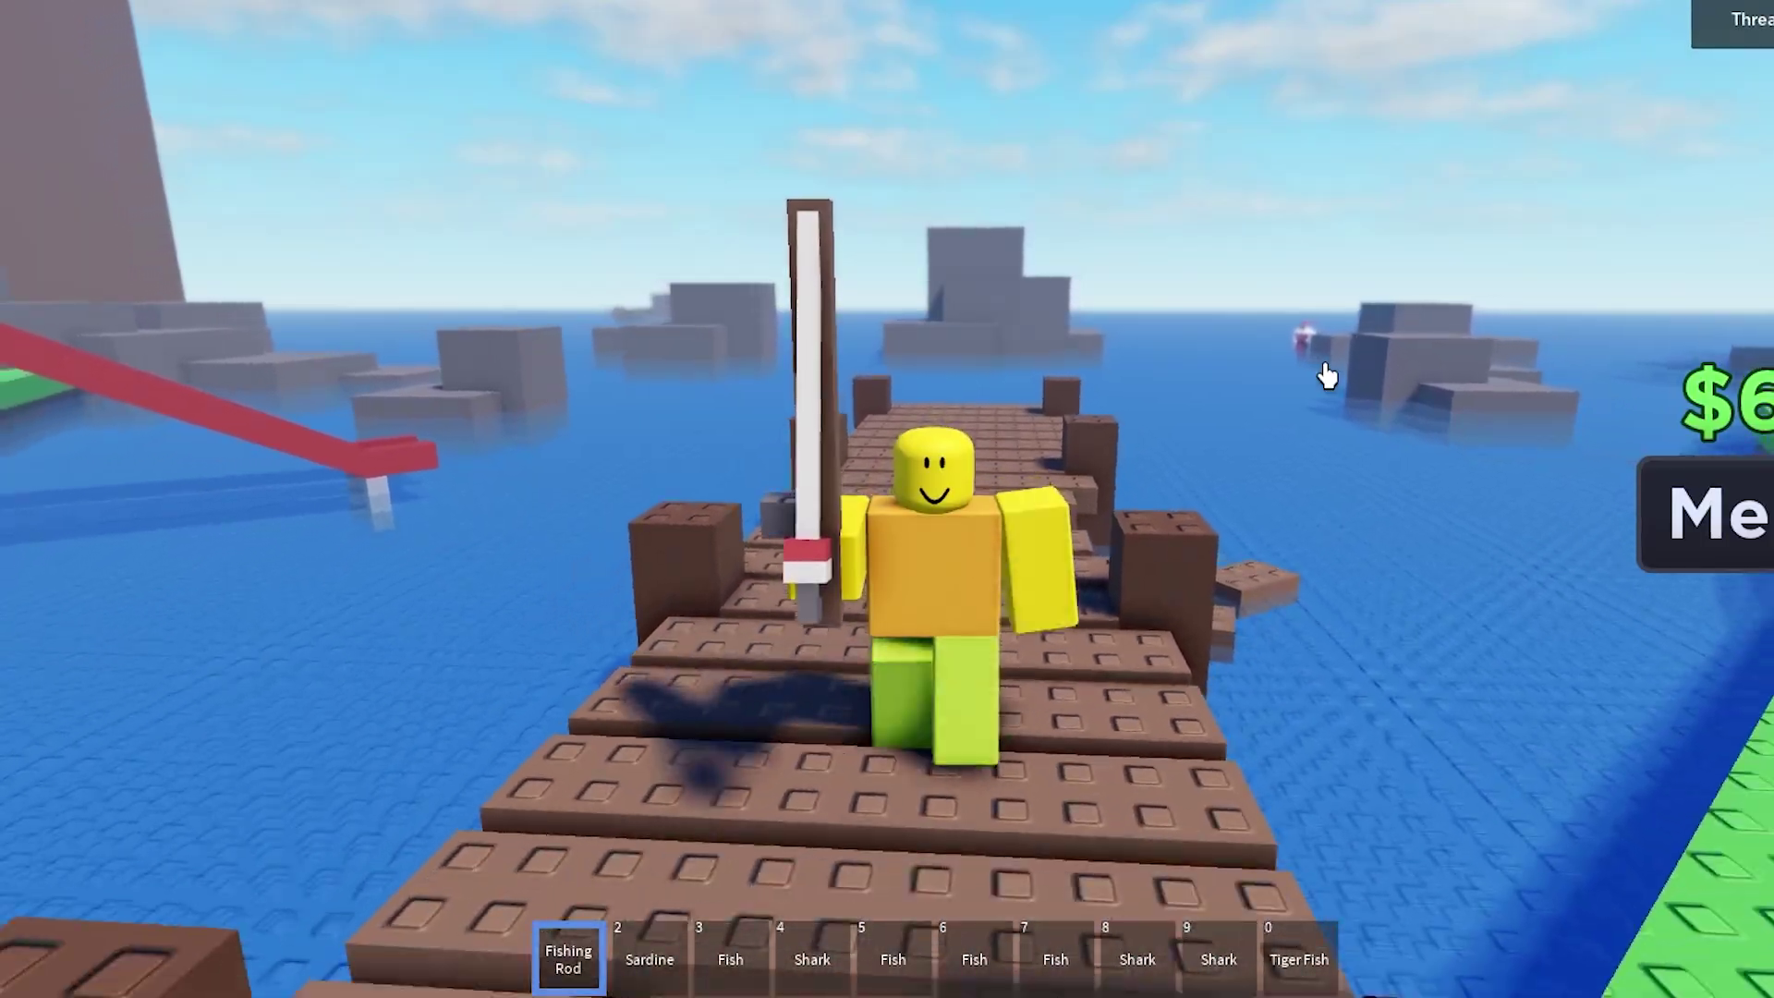
Step: Check the backpack, walk into the shop and sell every catch, raising cash to about $770
{"action": "key", "text": "w"}
{"action": "key", "text": "grave"}
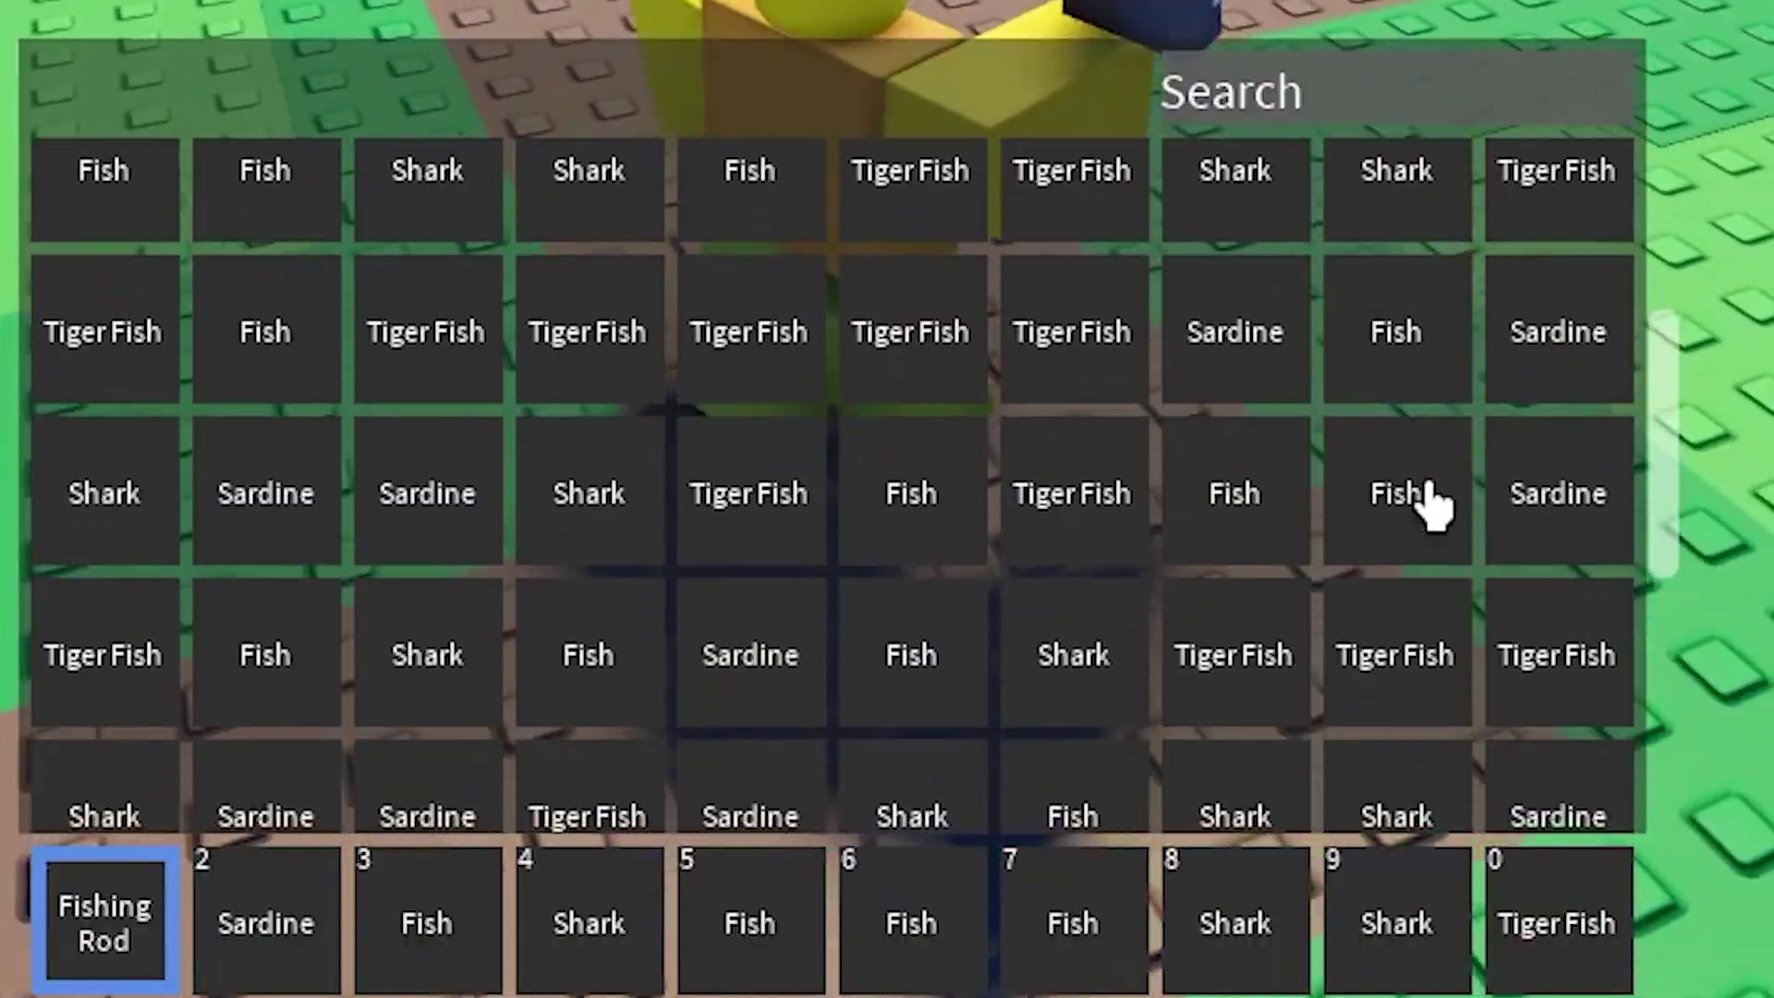
{"action": "scroll", "coordinate": [1429, 506], "scroll_direction": "down", "scroll_amount": 4}
{"action": "key", "text": "grave"}
{"action": "key", "text": "w"}
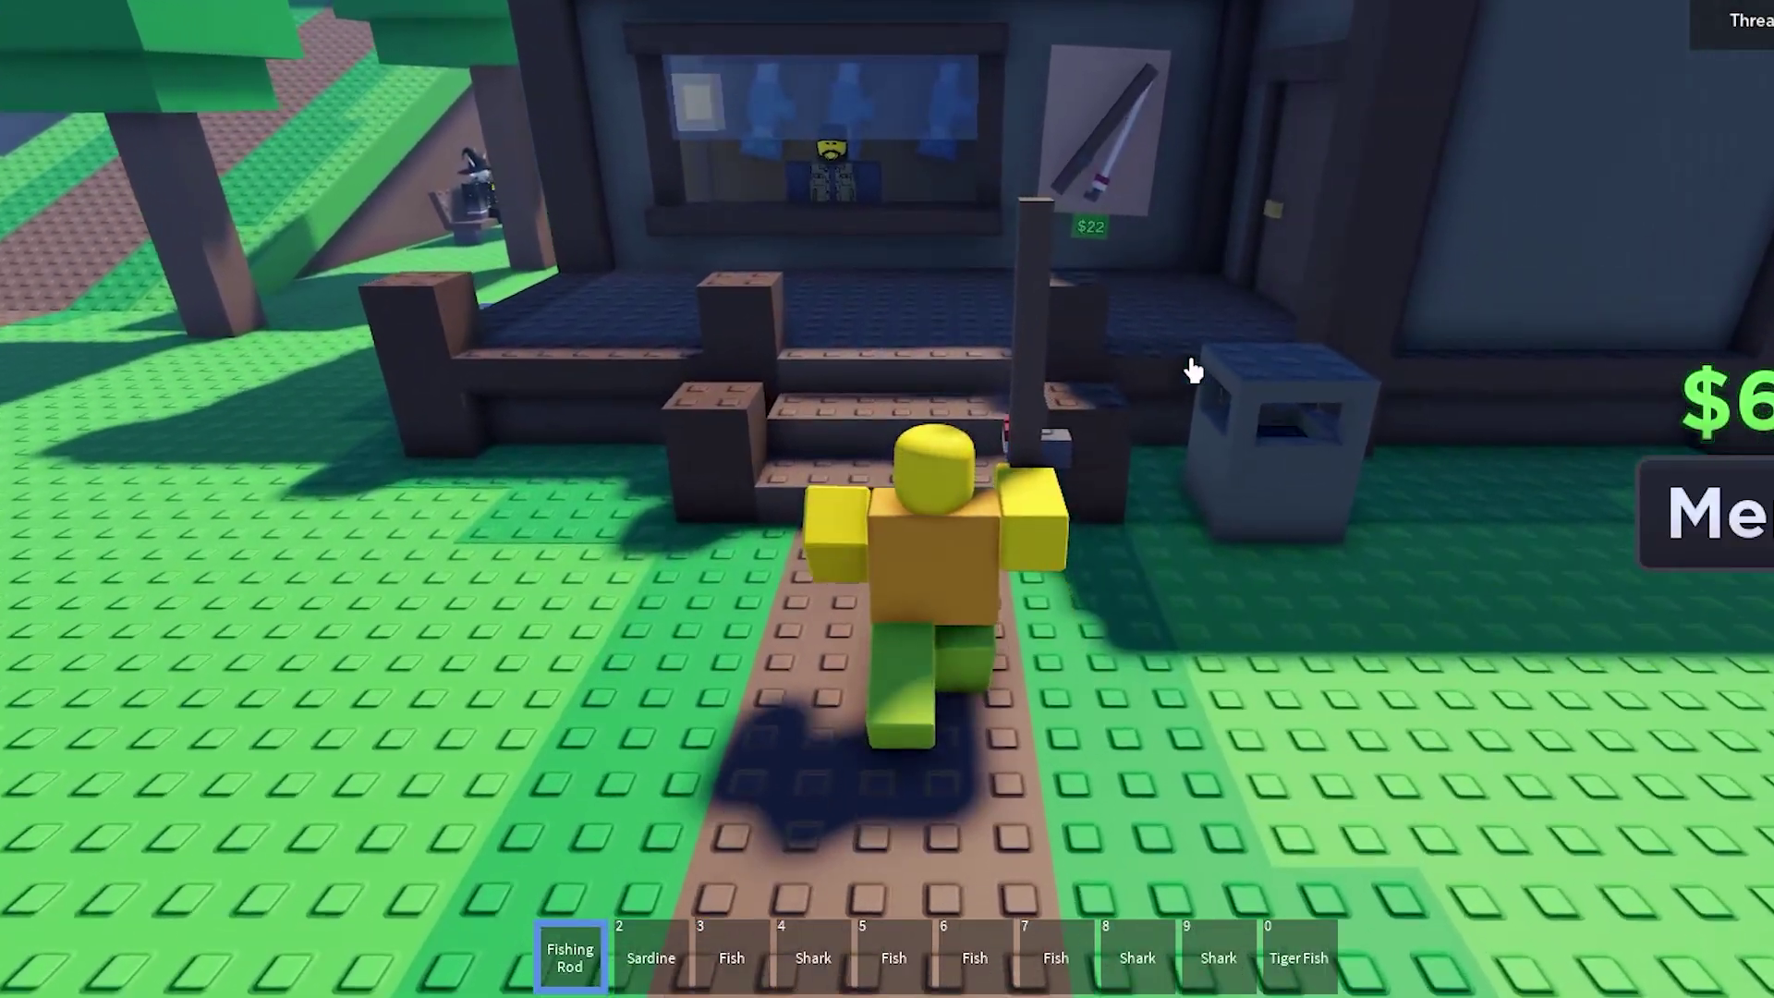
{"action": "key", "text": "w"}
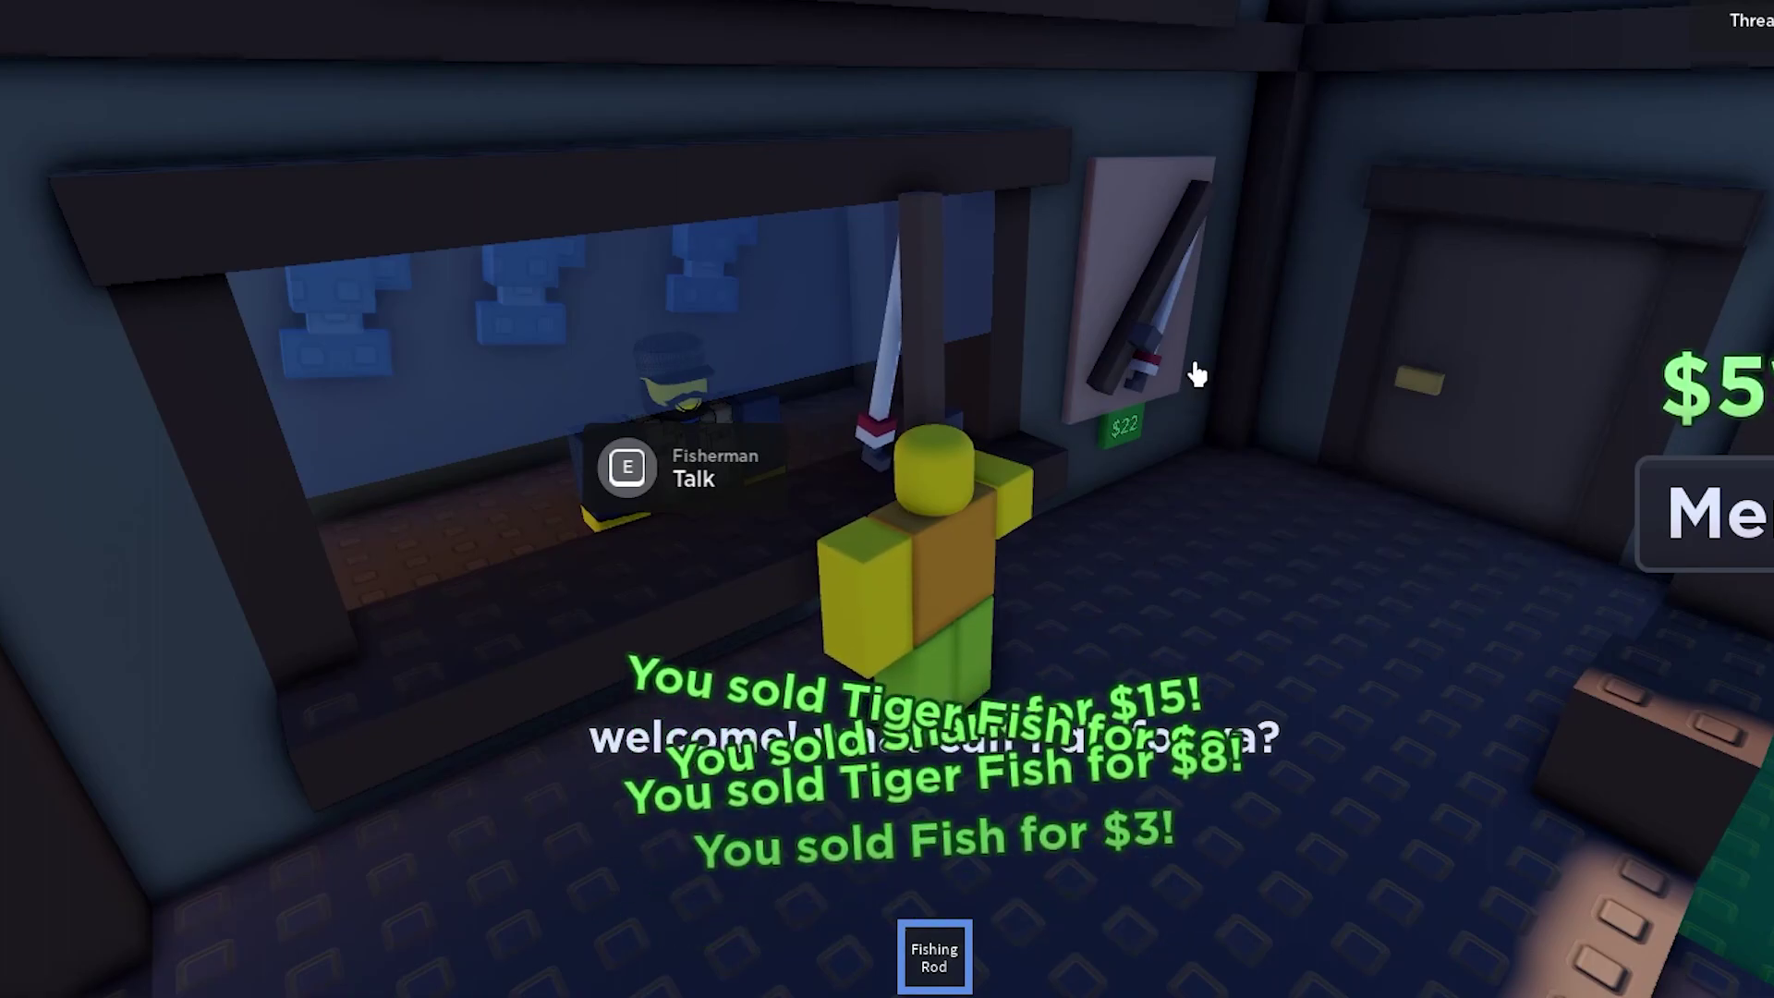
{"action": "right_click_drag", "start_coordinate": [1198, 374], "coordinate": [1111, 412]}
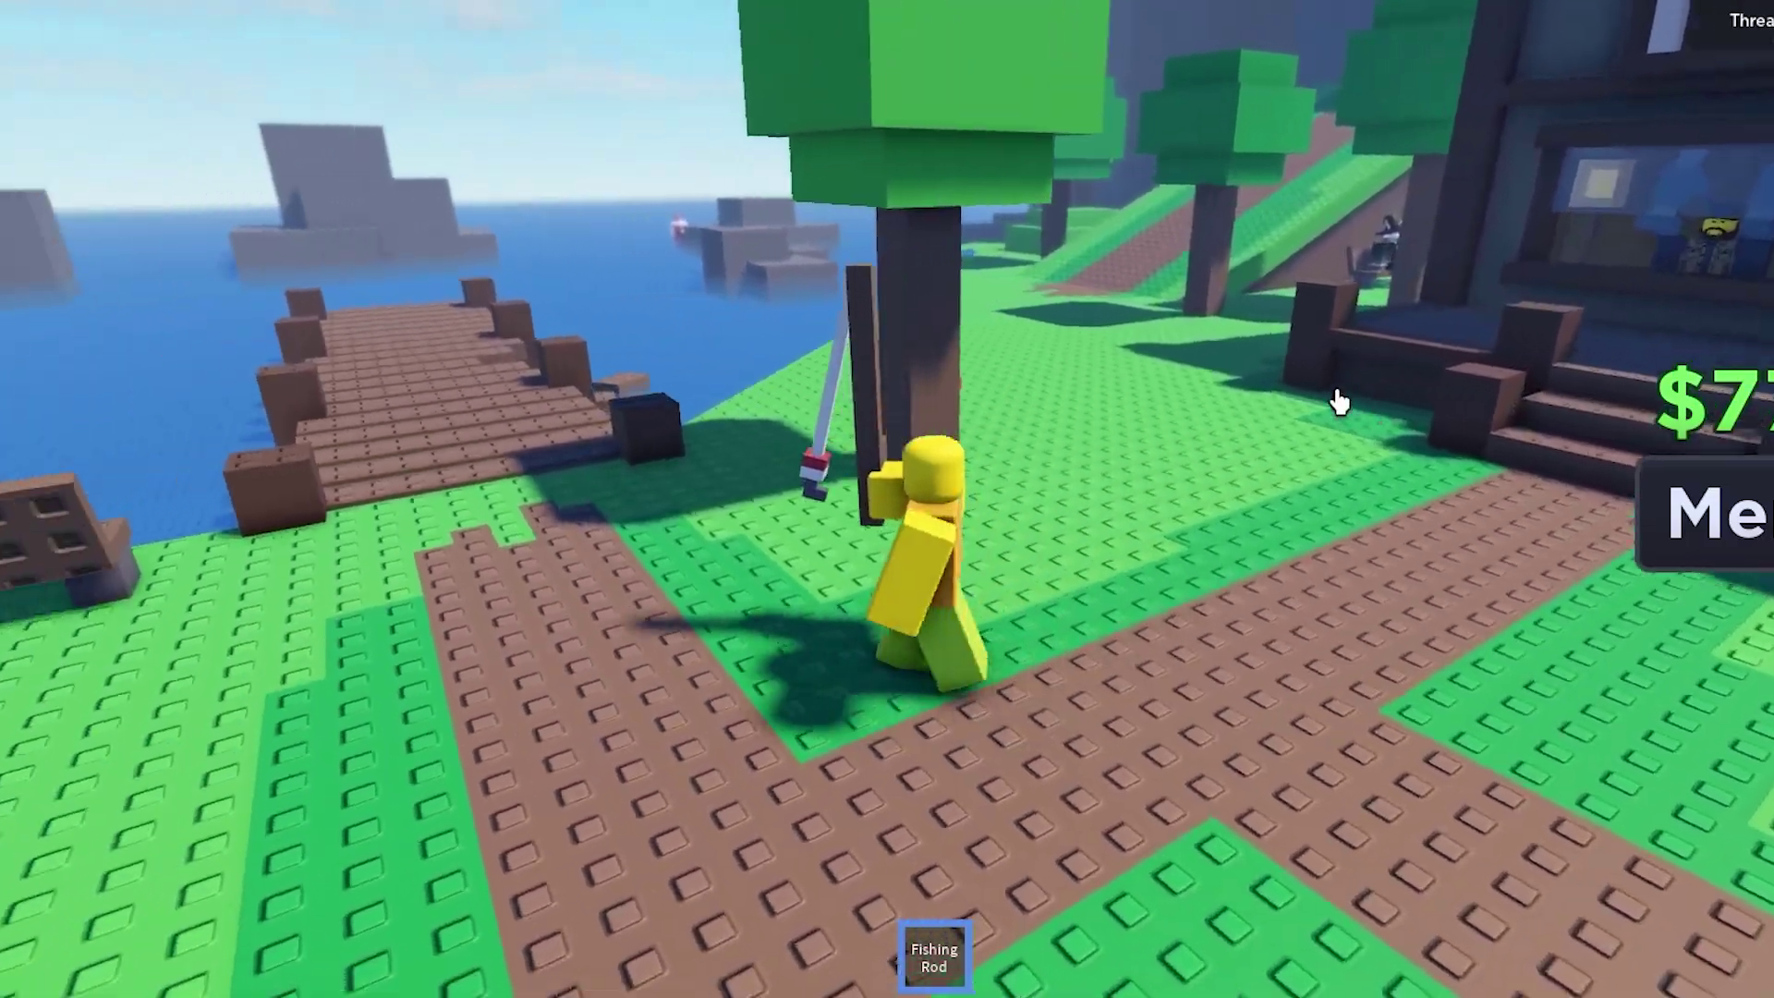
{"action": "right_click_drag", "start_coordinate": [1337, 402], "coordinate": [1338, 396]}
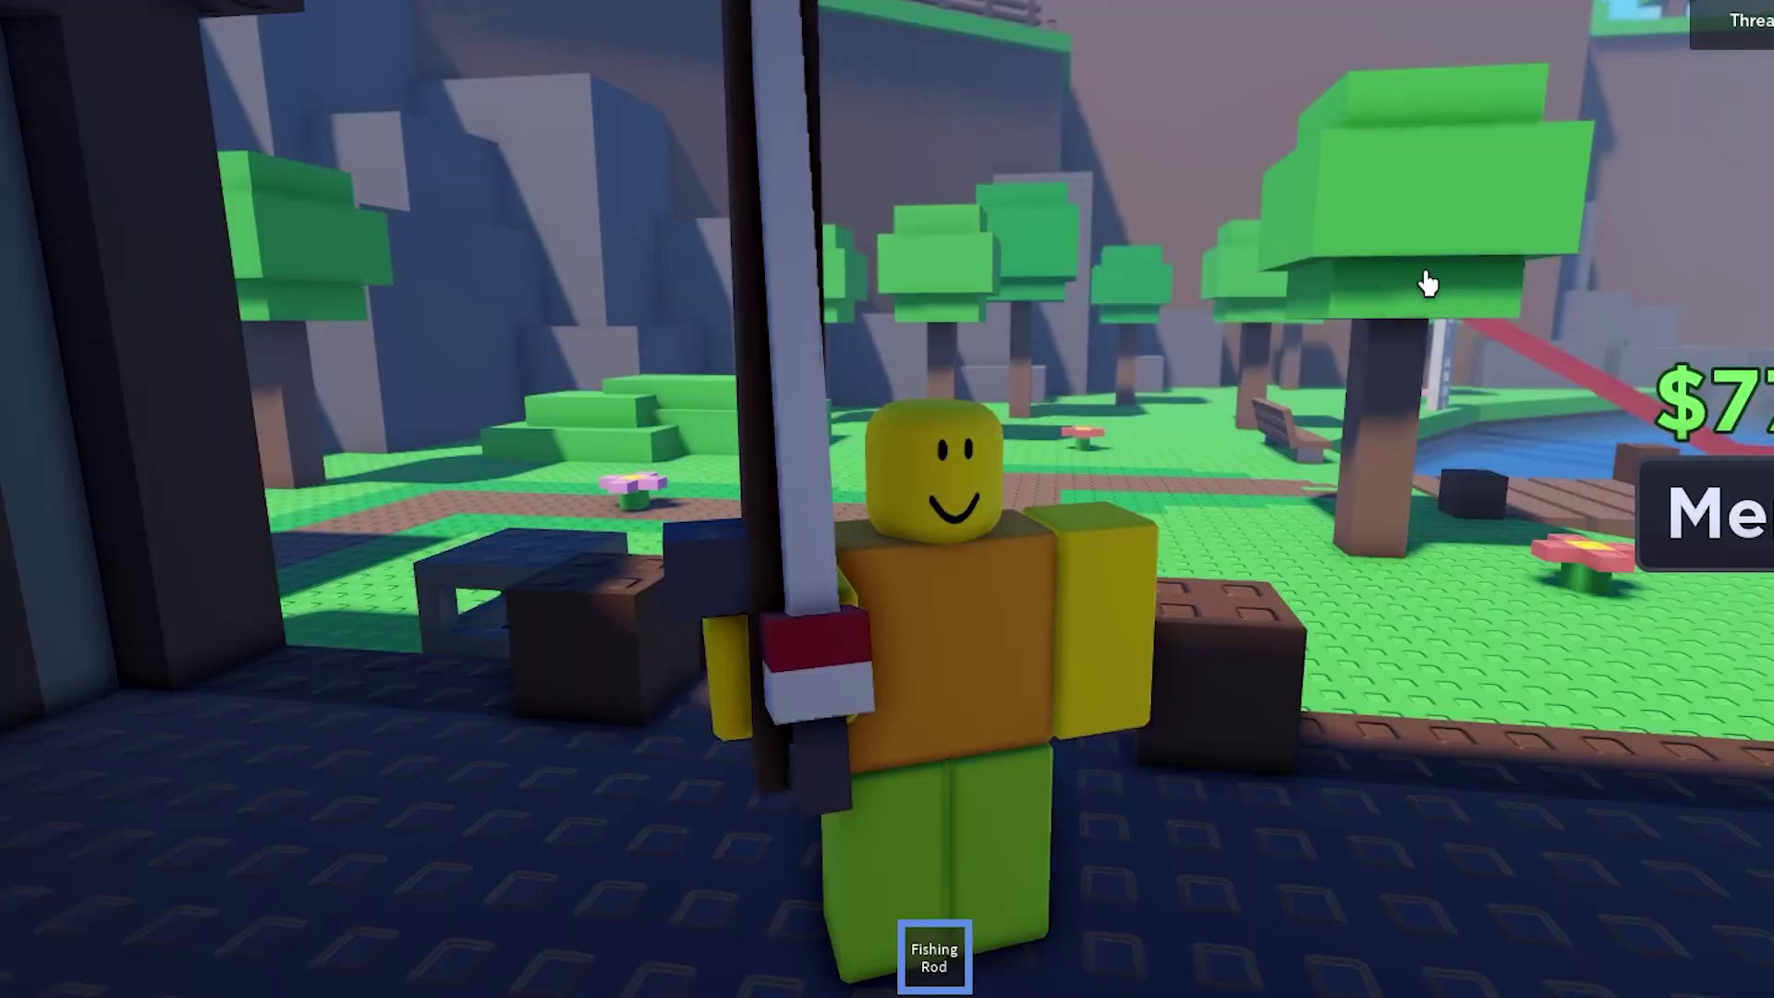
Step: Walk the rod-carrying avatar past the FISH shop and up onto the green cliff ledge
{"action": "key", "text": "w"}
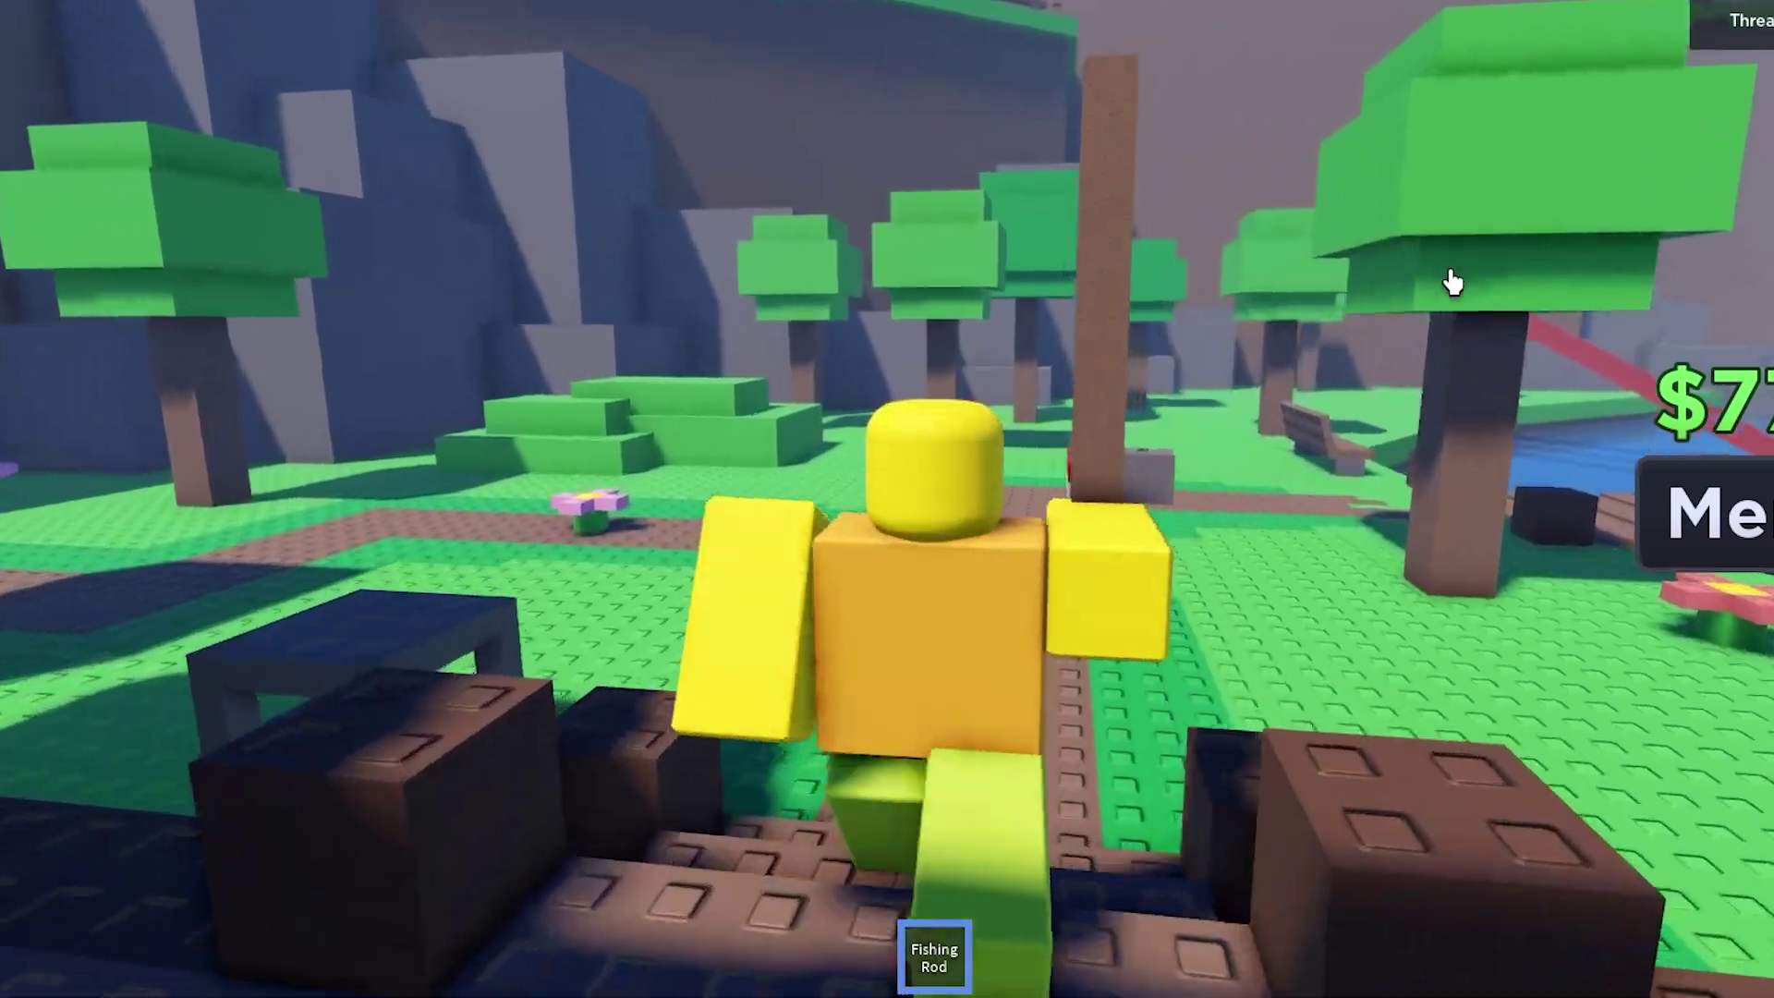
{"action": "key", "text": "s"}
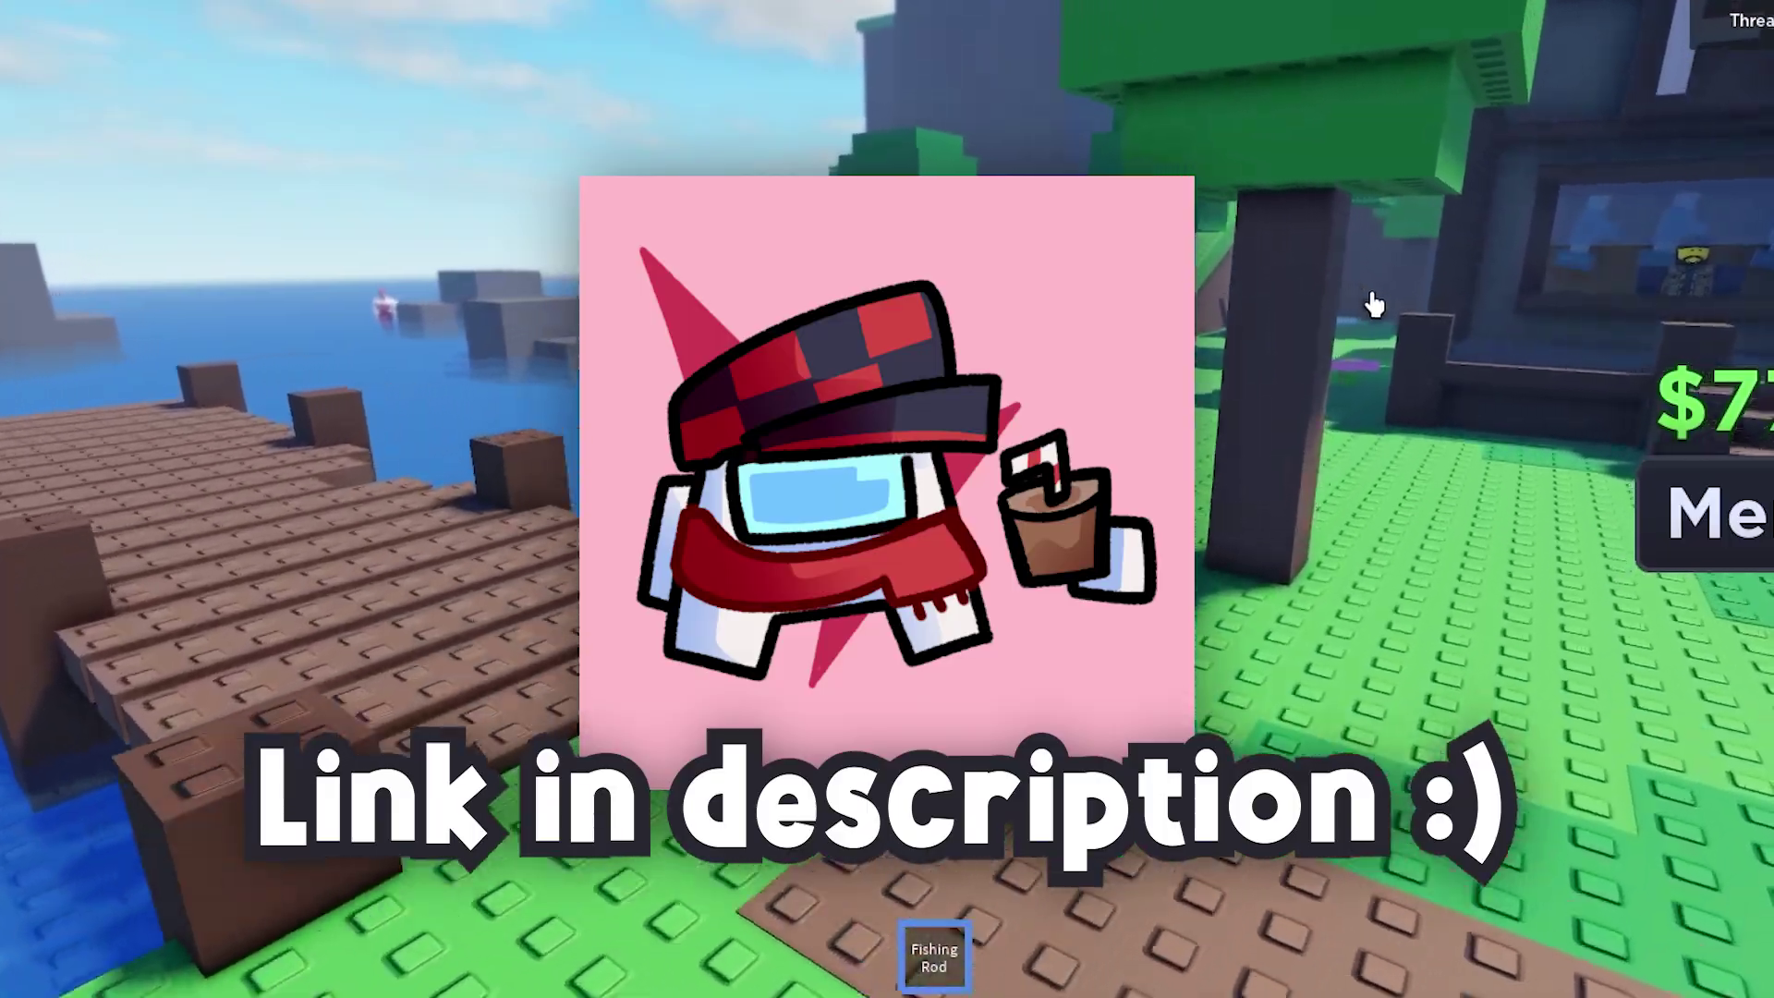
{"action": "right_click_drag", "start_coordinate": [1372, 305], "coordinate": [1400, 290]}
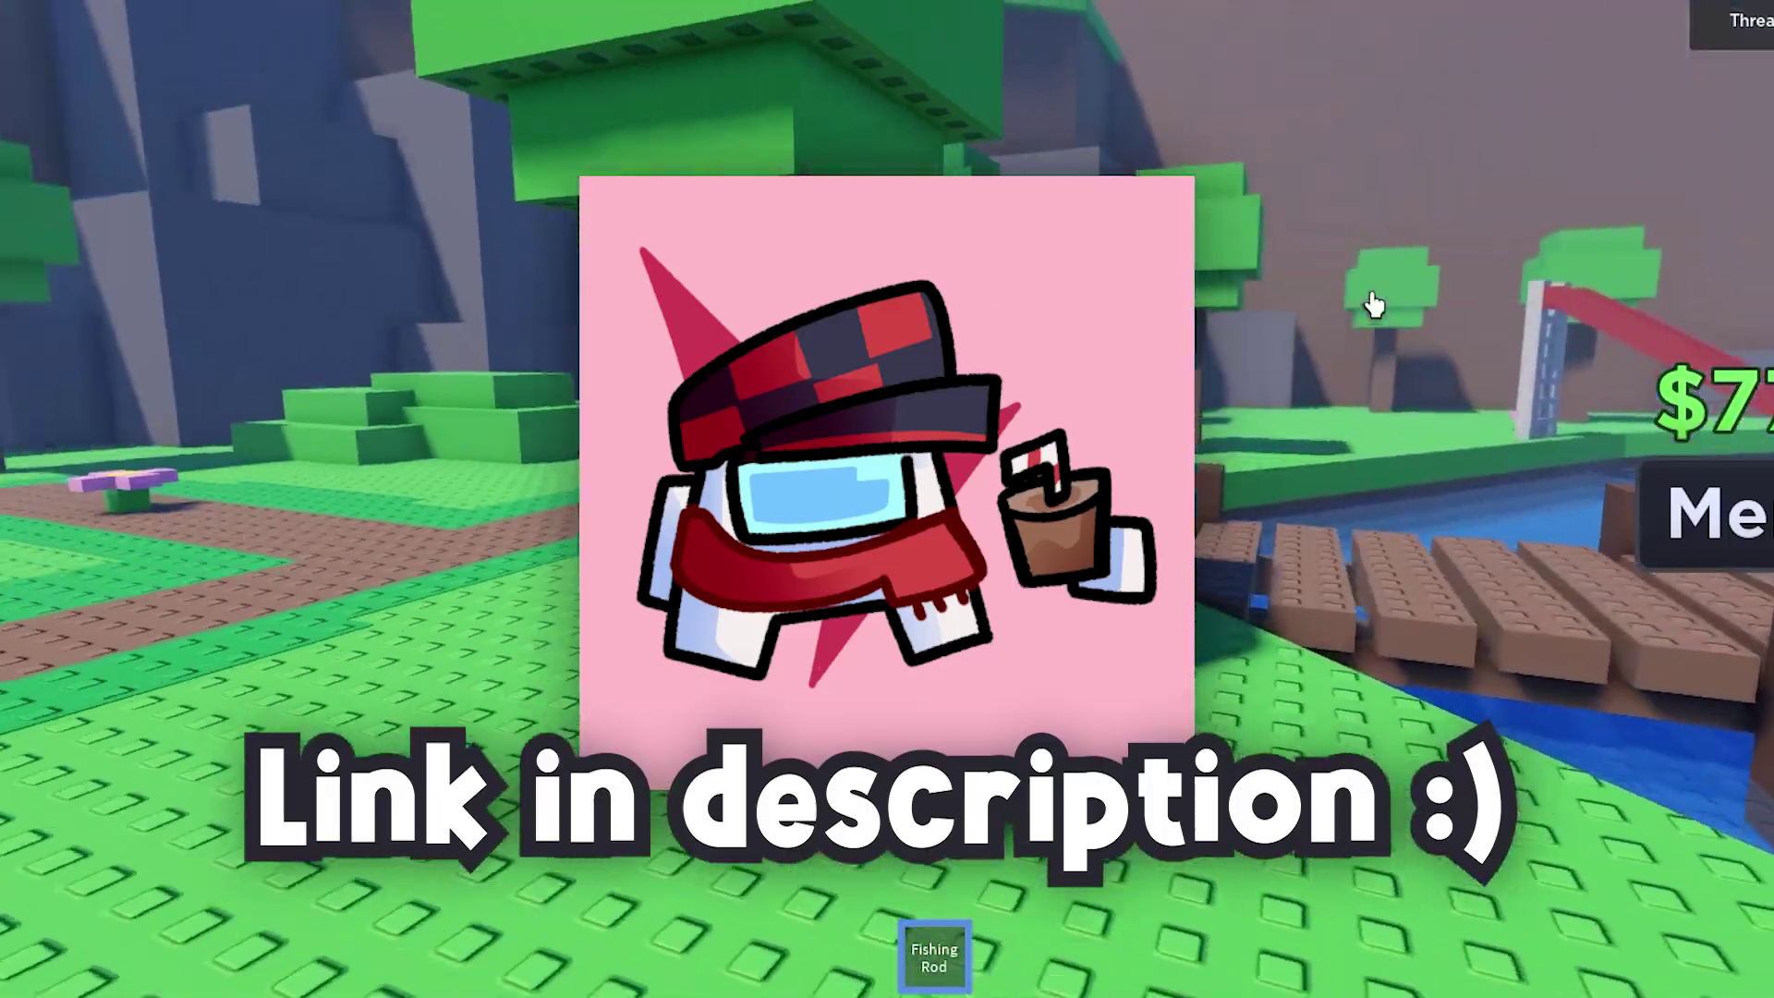
{"action": "key", "text": "s"}
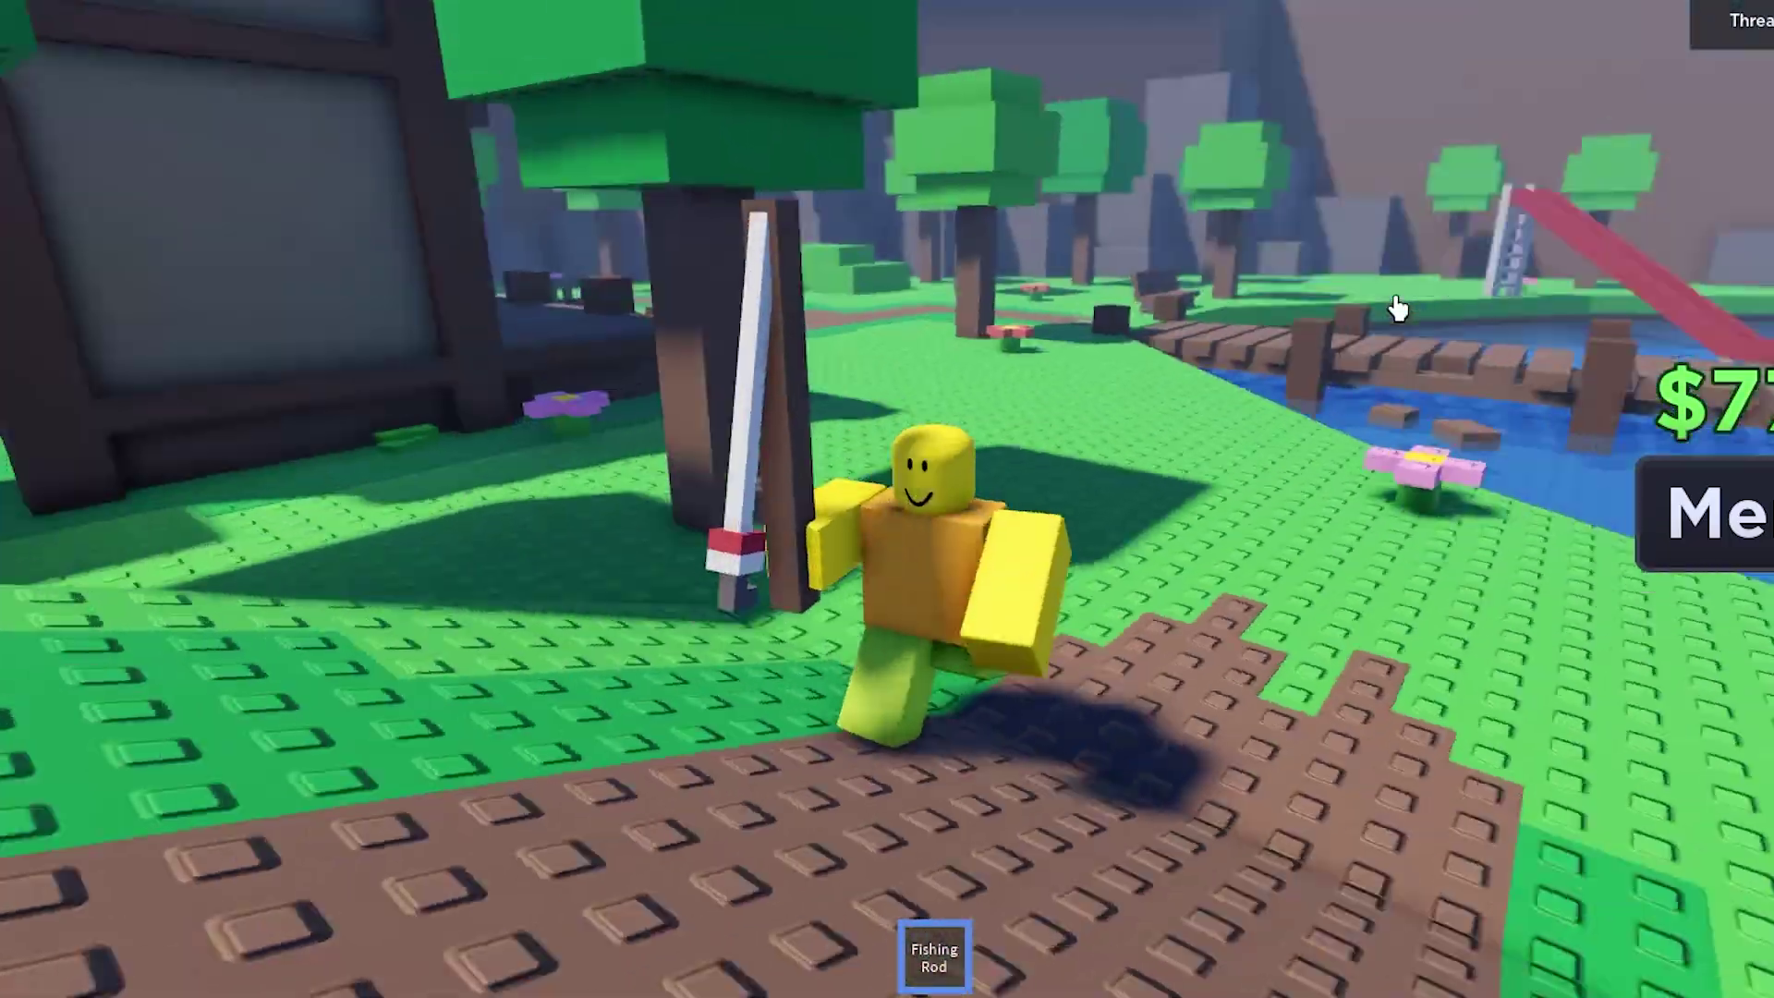
{"action": "right_click_drag", "start_coordinate": [1397, 308], "coordinate": [1397, 308]}
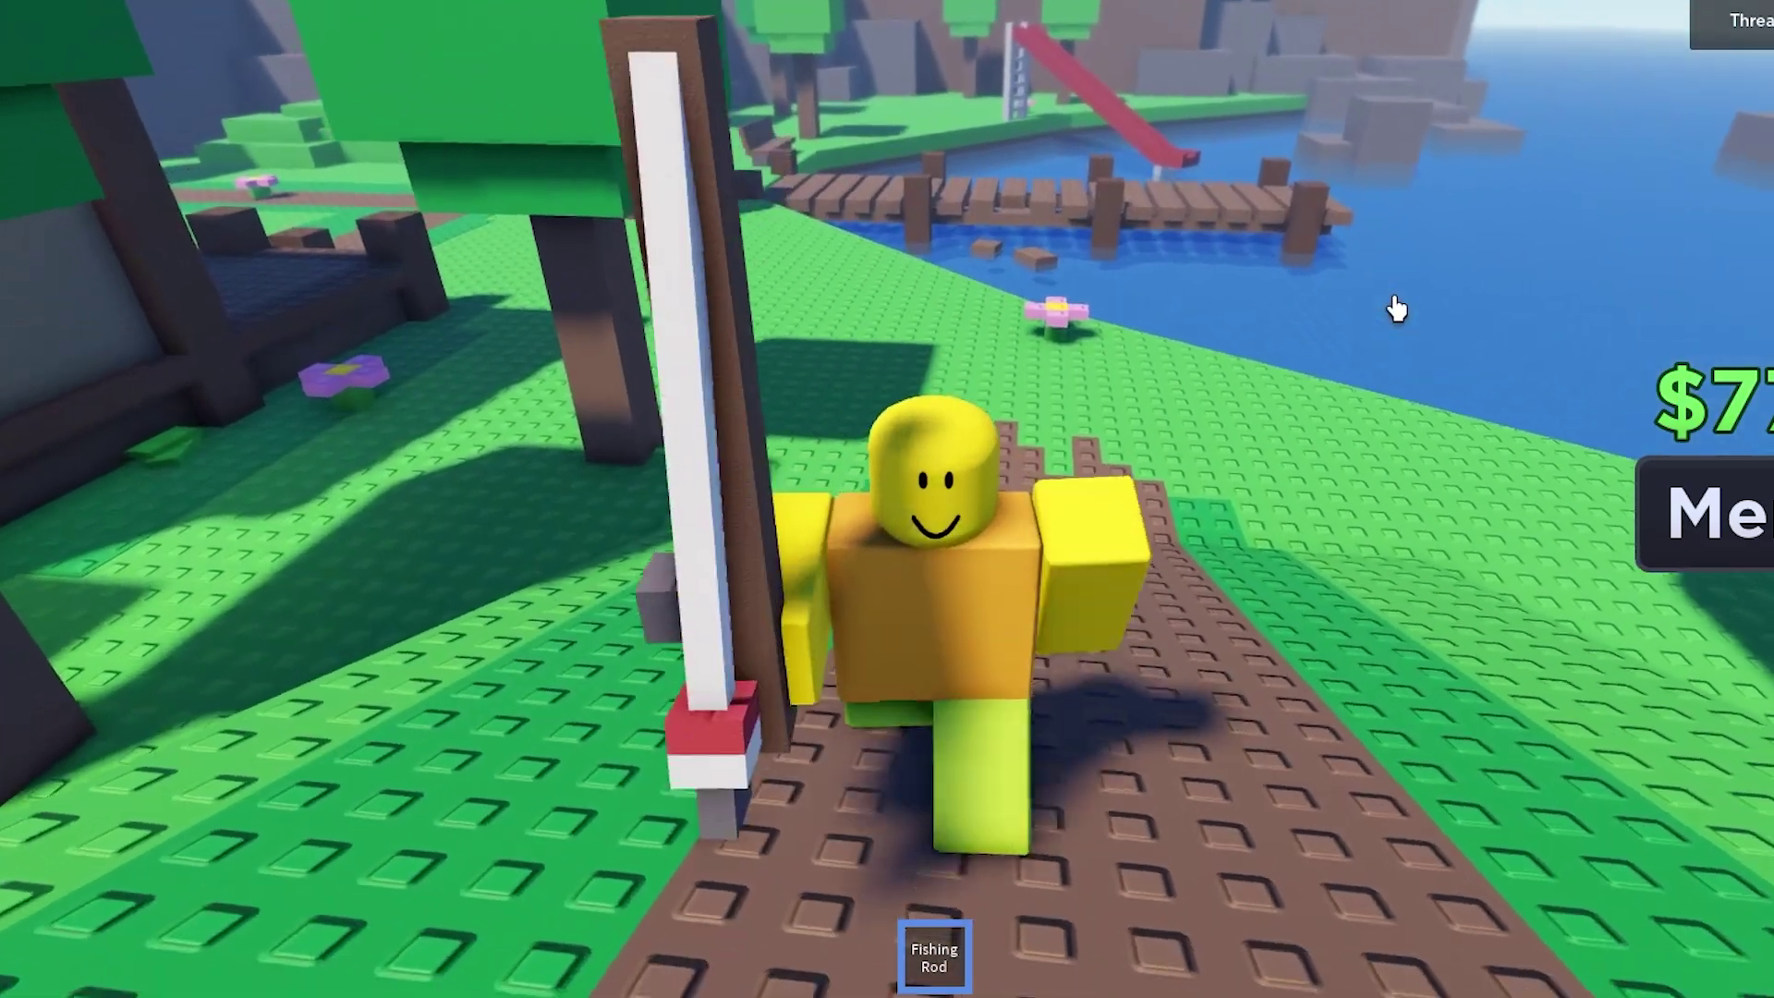
{"action": "key", "text": "w"}
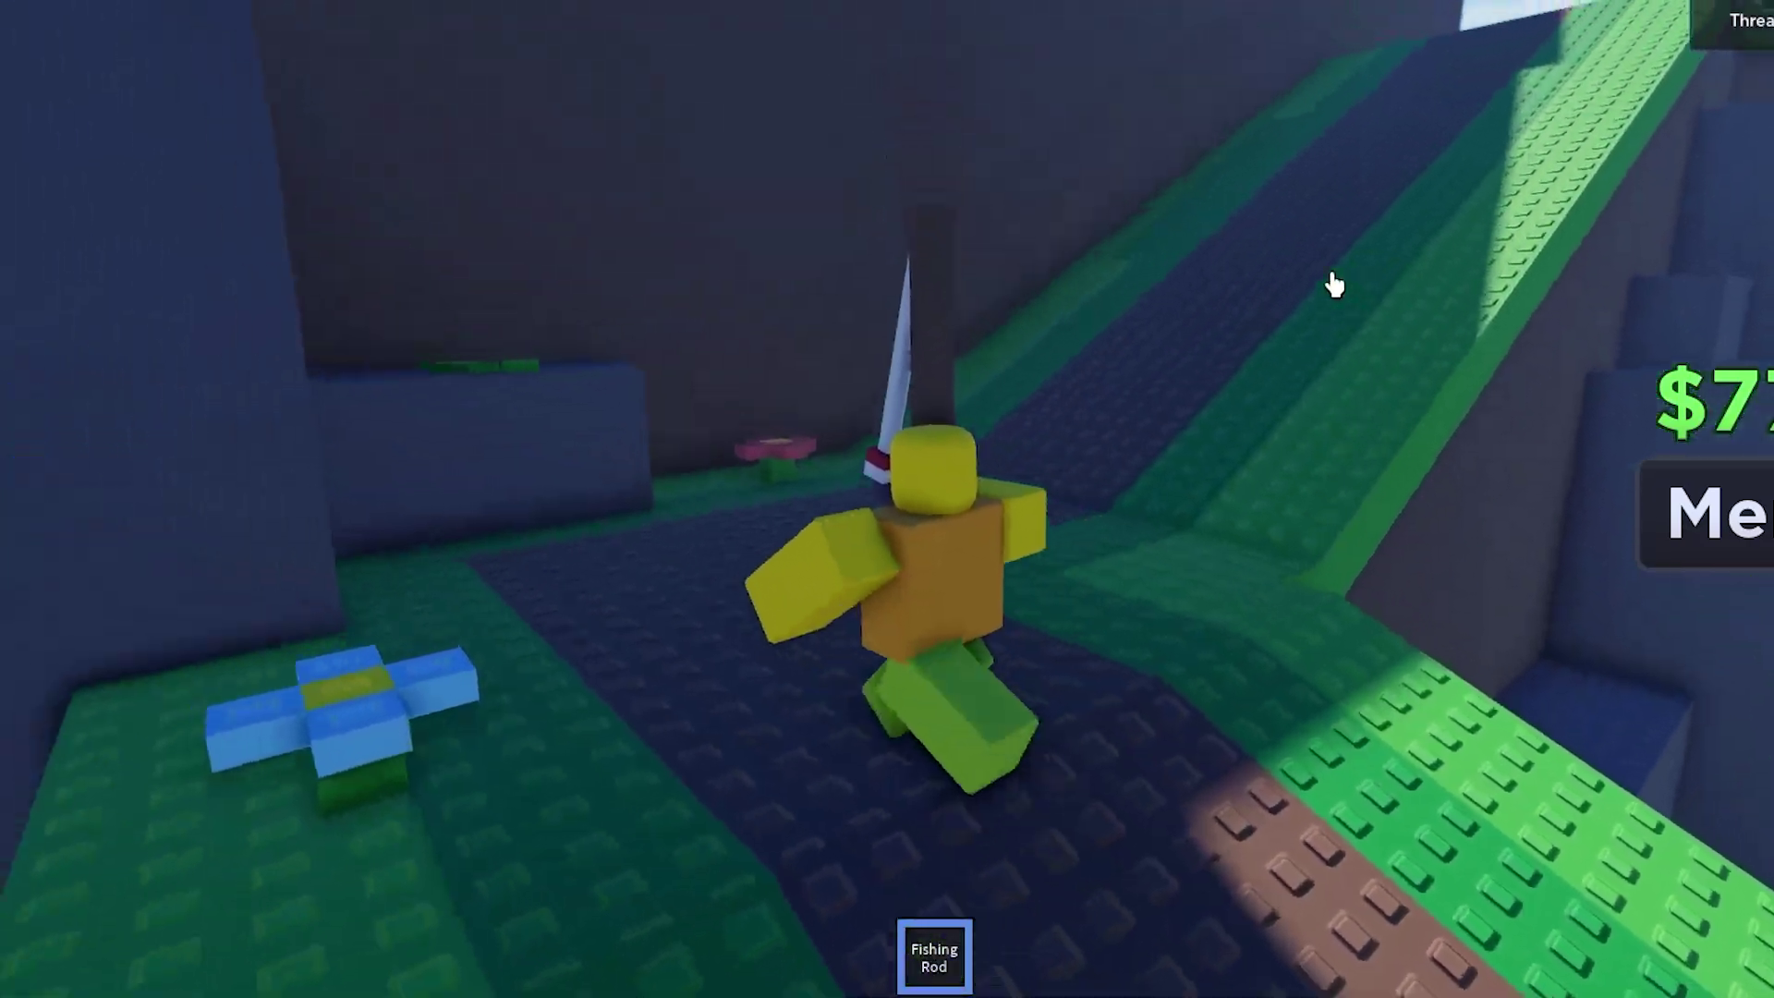
{"action": "mouse_move", "coordinate": [1397, 308]}
{"action": "right_mouse_down"}
{"action": "mouse_move", "coordinate": [1330, 282]}
{"action": "mouse_move", "coordinate": [1328, 305]}
{"action": "right_mouse_up"}
{"action": "key", "text": "s"}
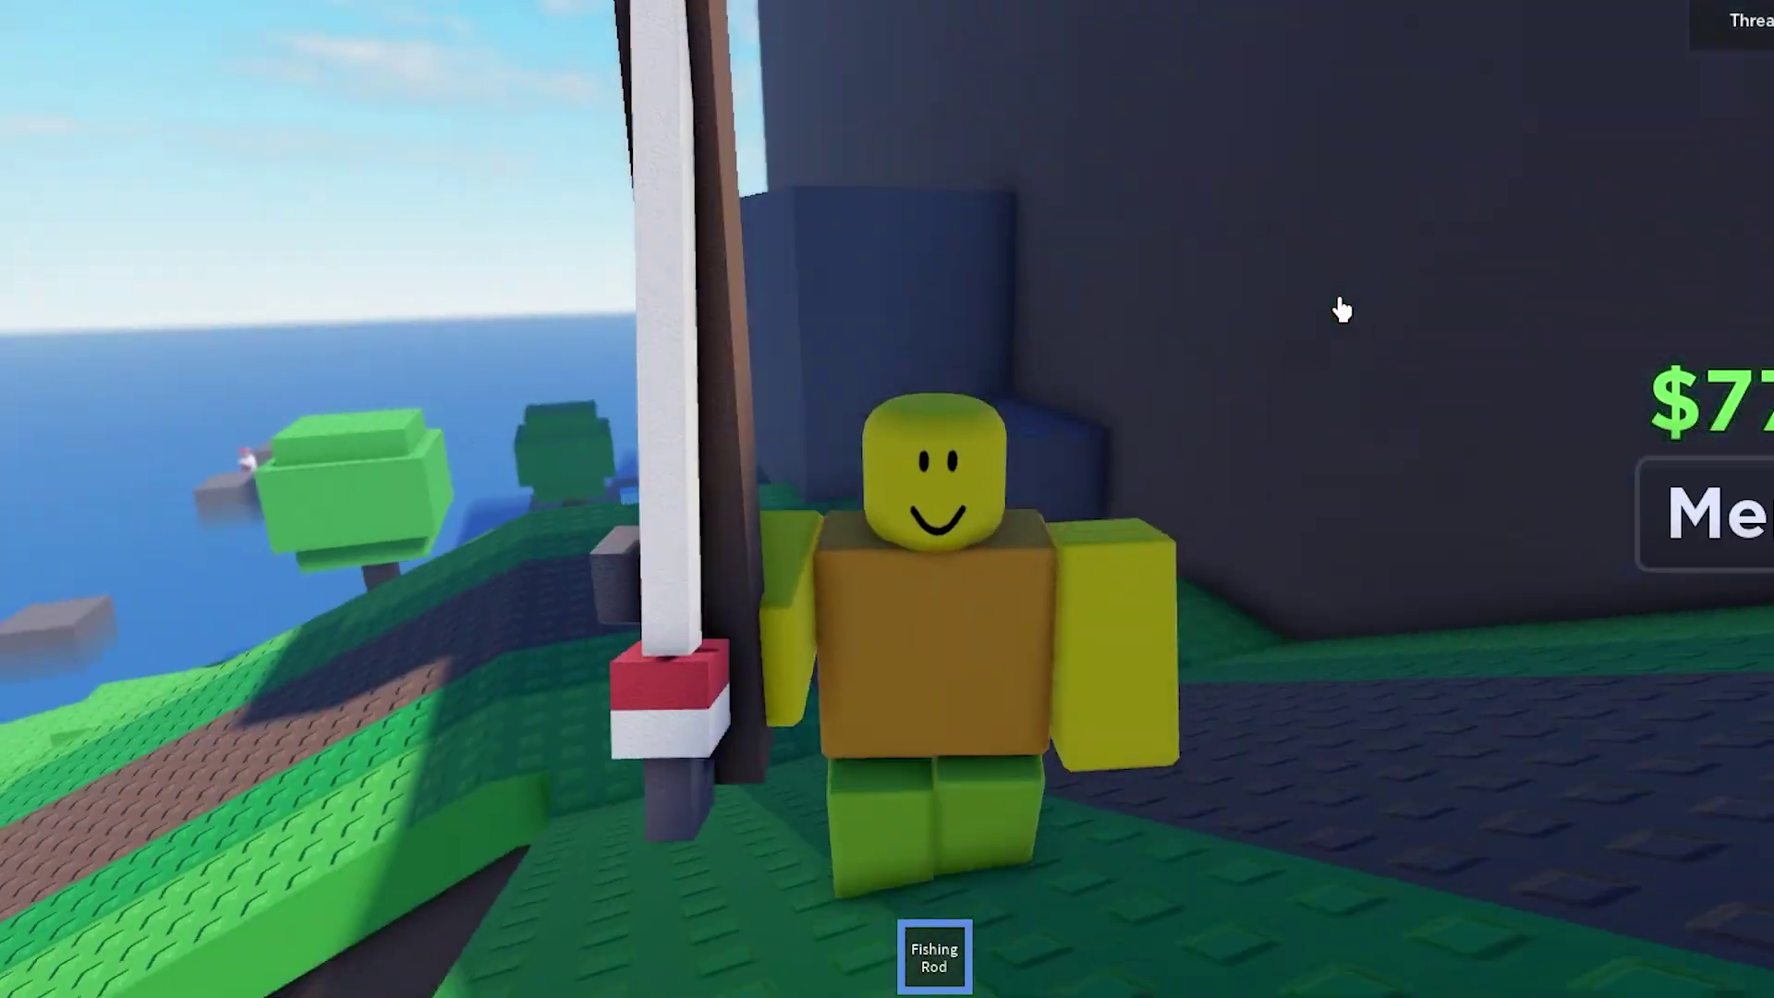
{"action": "key", "text": "s"}
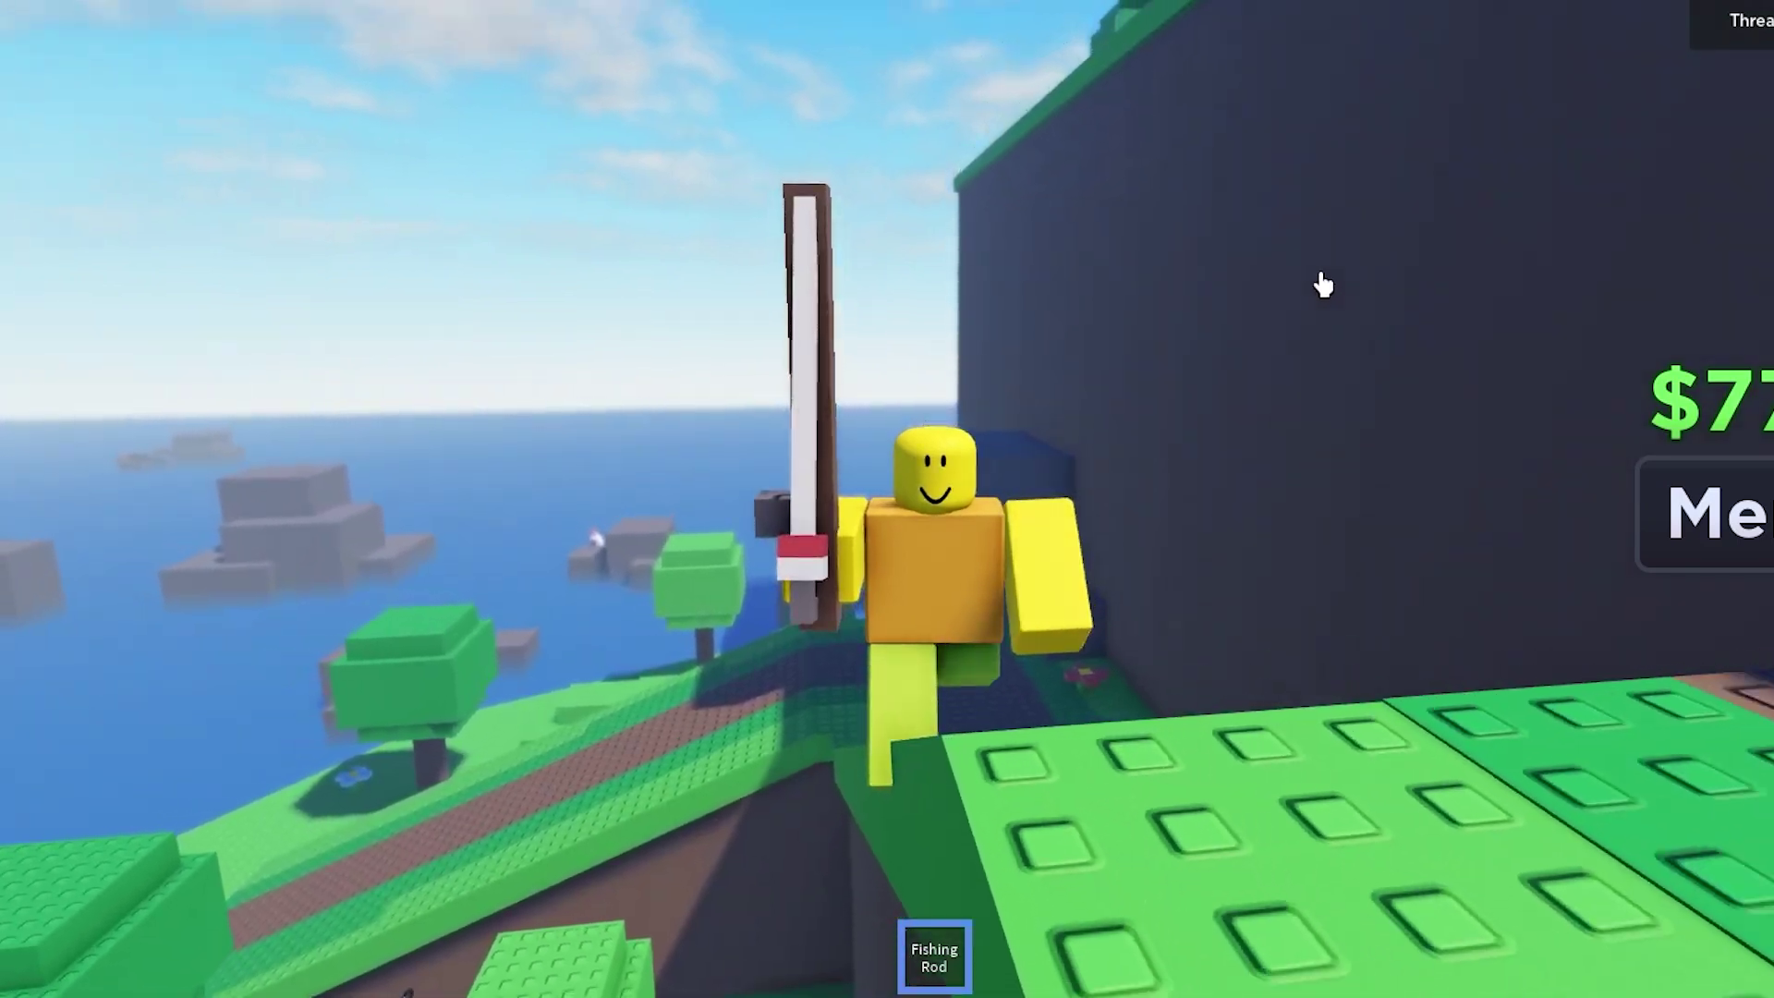